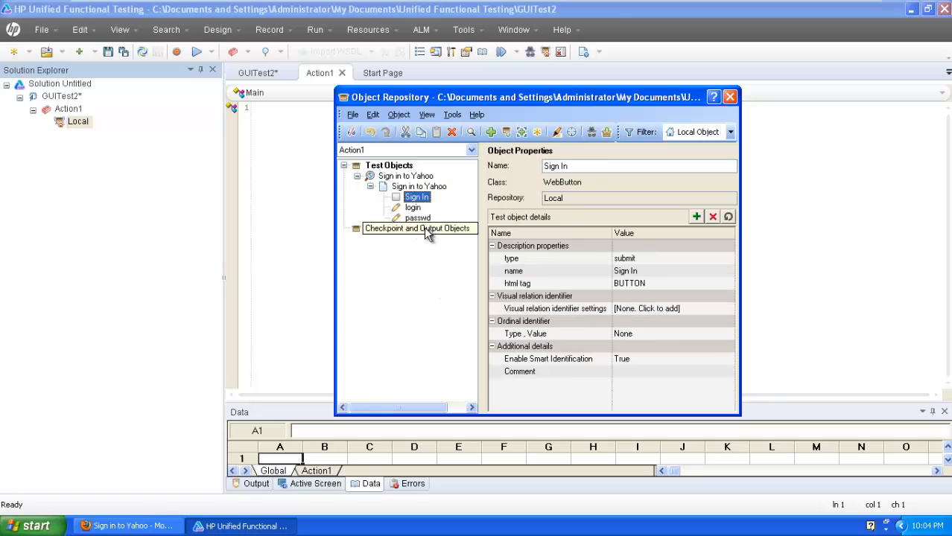
- Review the login field's type, name and html tag properties, then close the Object Repository
{"action": "left_click", "coordinate": [411, 210]}
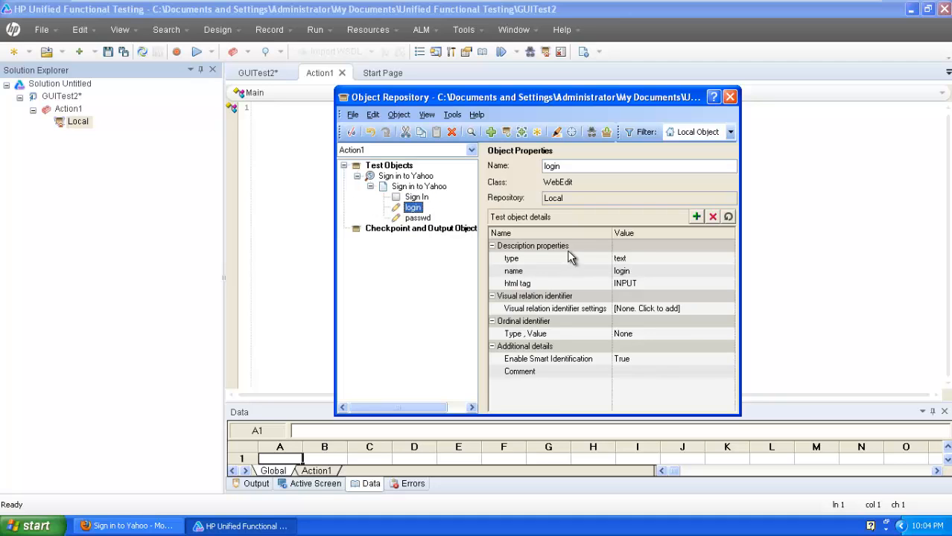
{"action": "left_click", "coordinate": [533, 260]}
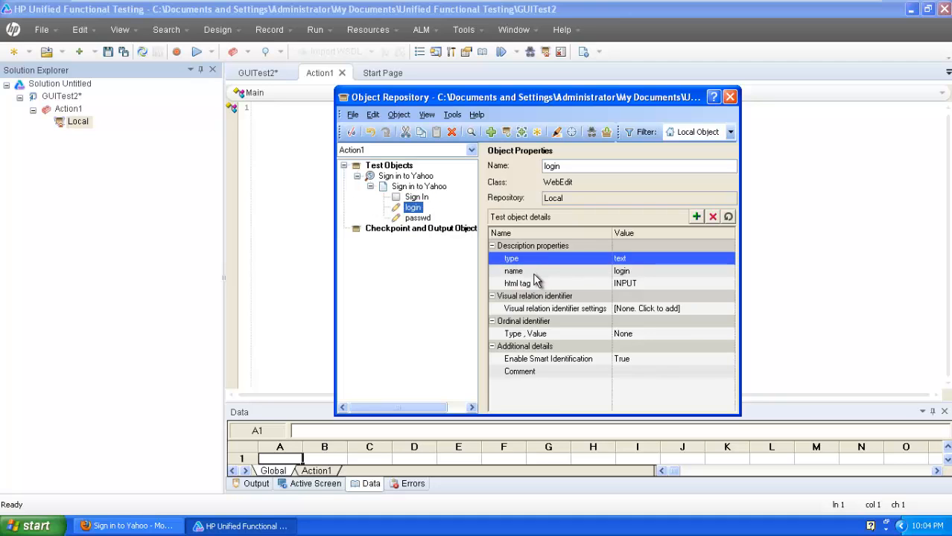
{"action": "left_click", "coordinate": [534, 271]}
{"action": "left_click", "coordinate": [533, 284]}
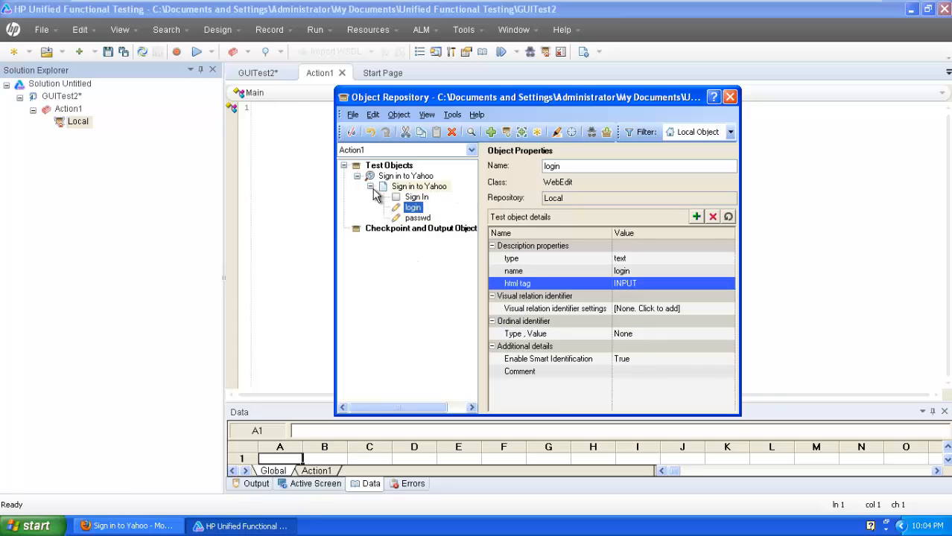
{"action": "left_click", "coordinate": [730, 97]}
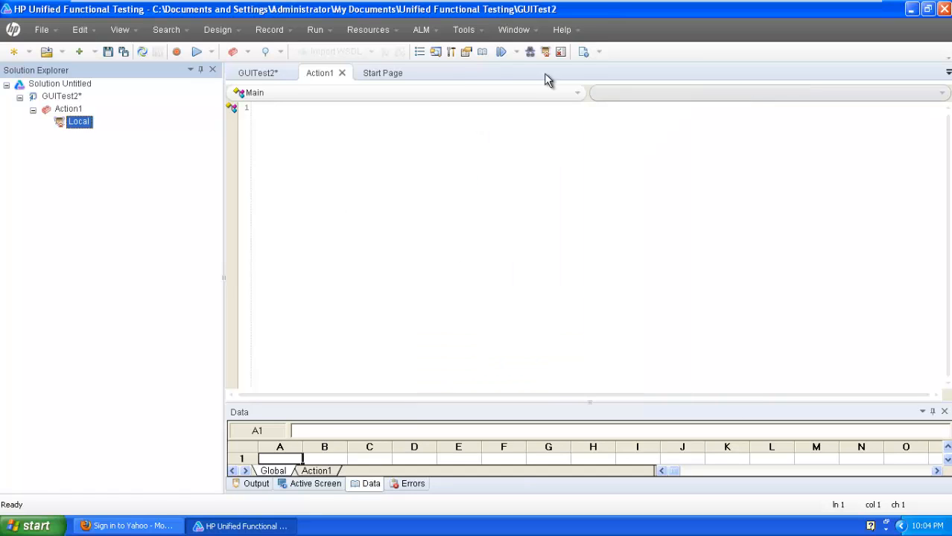
{"action": "left_click", "coordinate": [468, 31]}
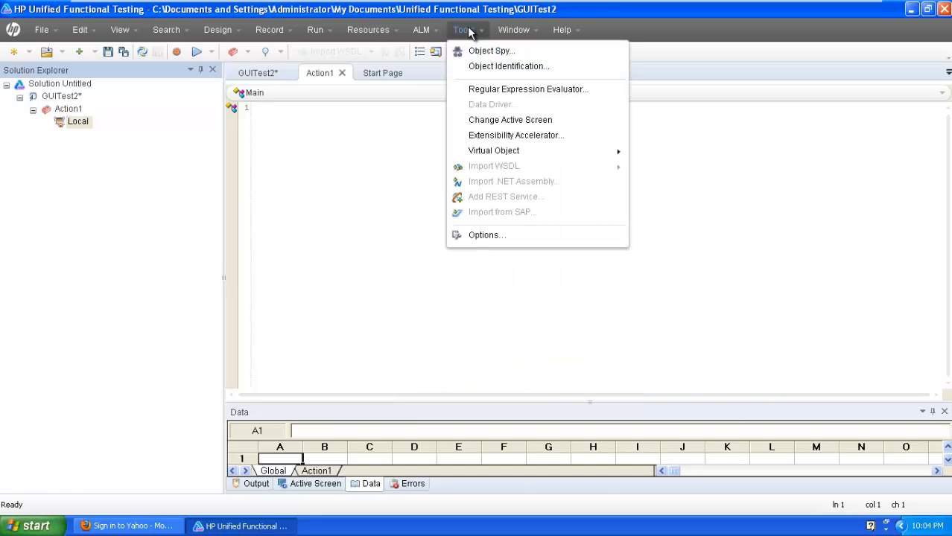
{"action": "left_click", "coordinate": [494, 70]}
{"action": "left_click_drag", "start_coordinate": [501, 117], "coordinate": [539, 110]}
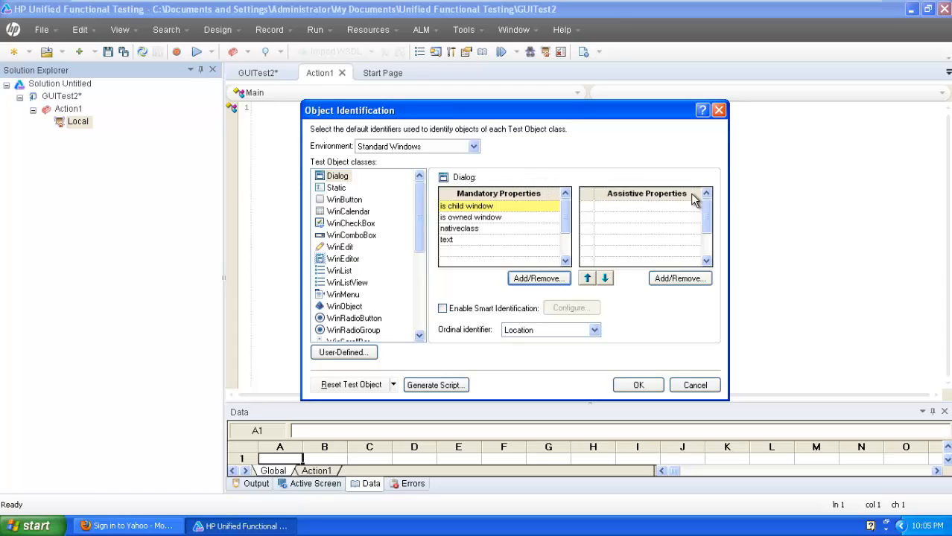
{"action": "left_click", "coordinate": [408, 149]}
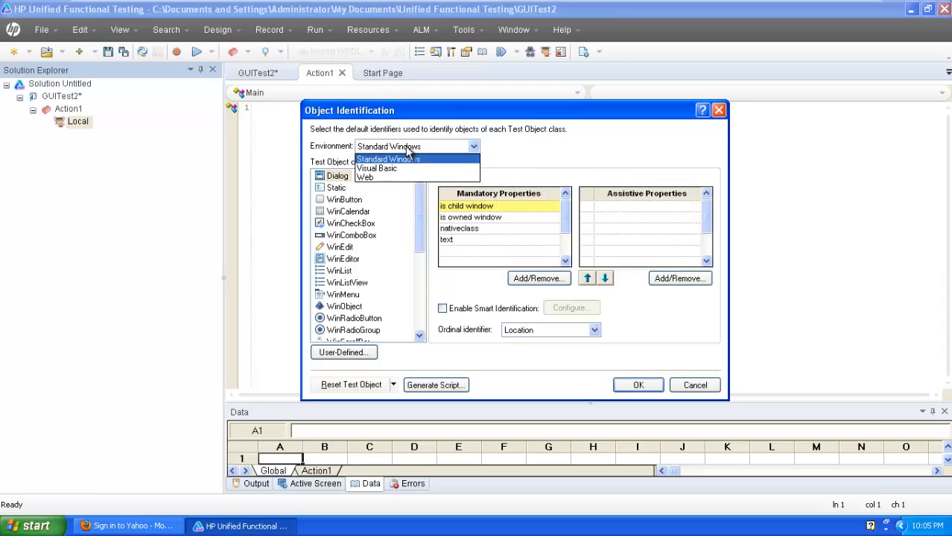
{"action": "left_click", "coordinate": [399, 177]}
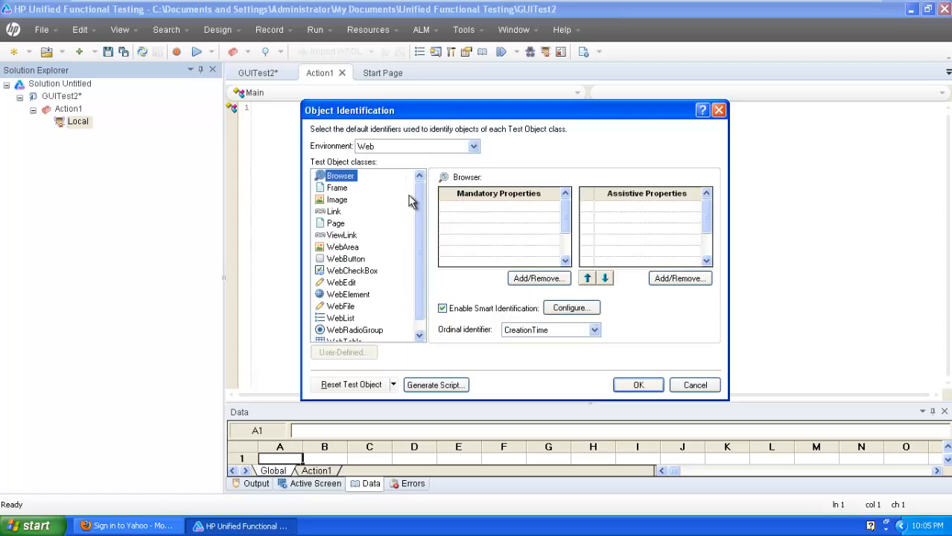
{"action": "left_click_drag", "start_coordinate": [418, 199], "coordinate": [417, 221]}
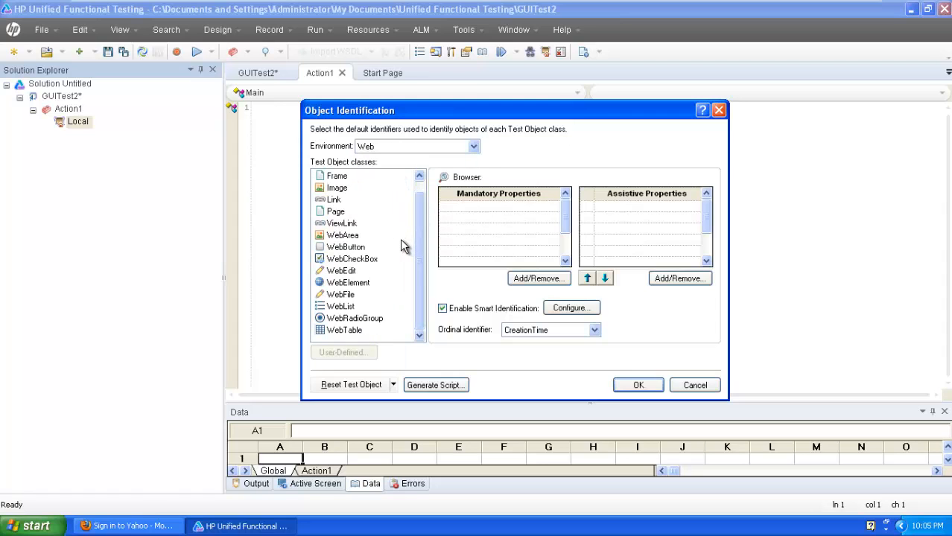
{"action": "left_click", "coordinate": [349, 273]}
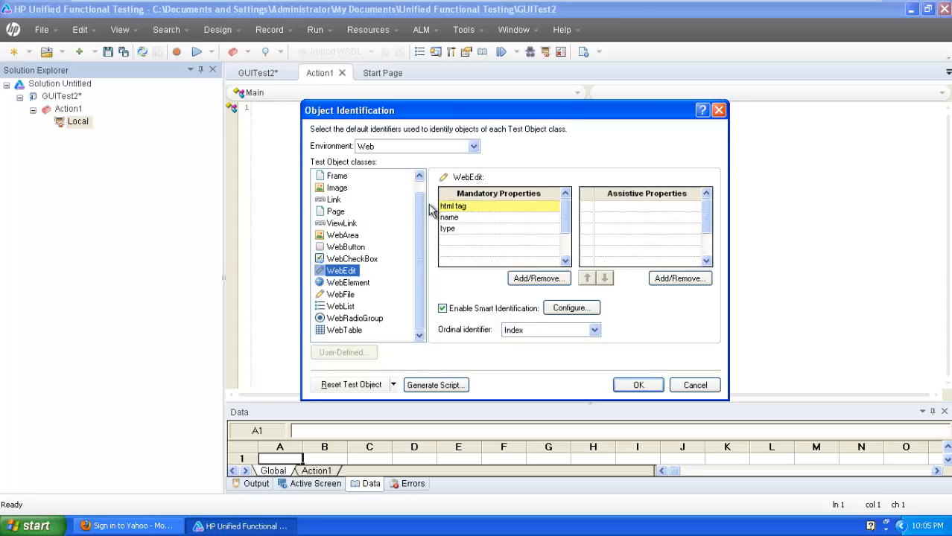
{"action": "left_click", "coordinate": [674, 279]}
{"action": "mouse_move", "coordinate": [580, 209]}
{"action": "left_mouse_down"}
{"action": "mouse_move", "coordinate": [583, 283]}
{"action": "mouse_move", "coordinate": [581, 211]}
{"action": "left_mouse_up"}
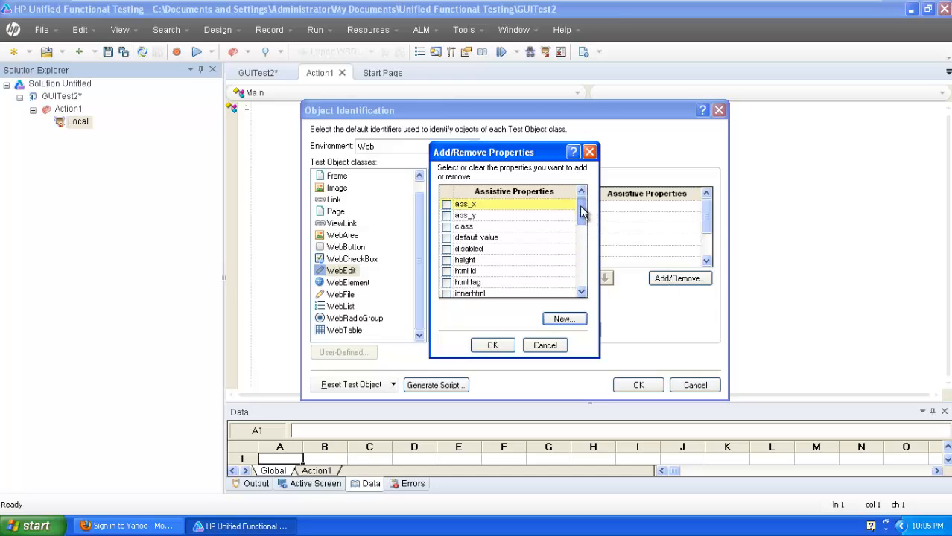
{"action": "left_click", "coordinate": [492, 345]}
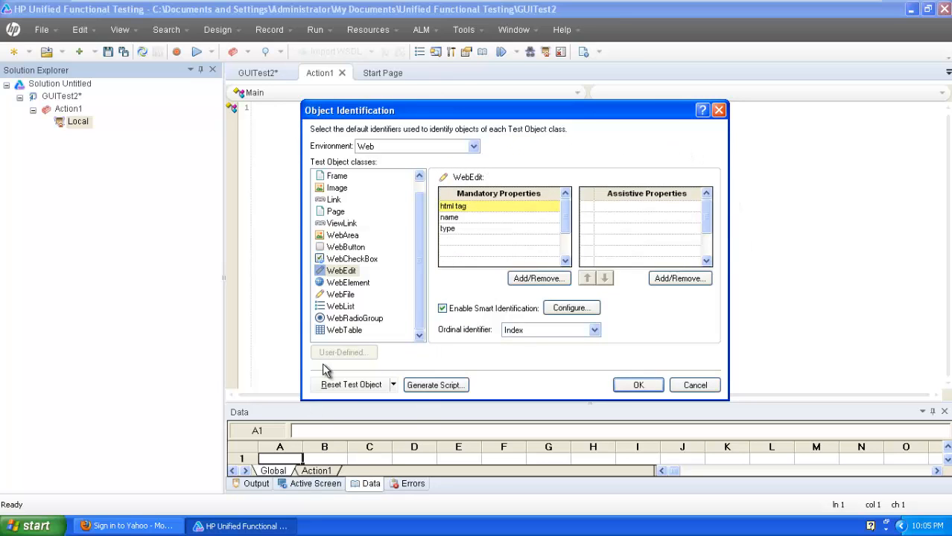
{"action": "left_click", "coordinate": [719, 110]}
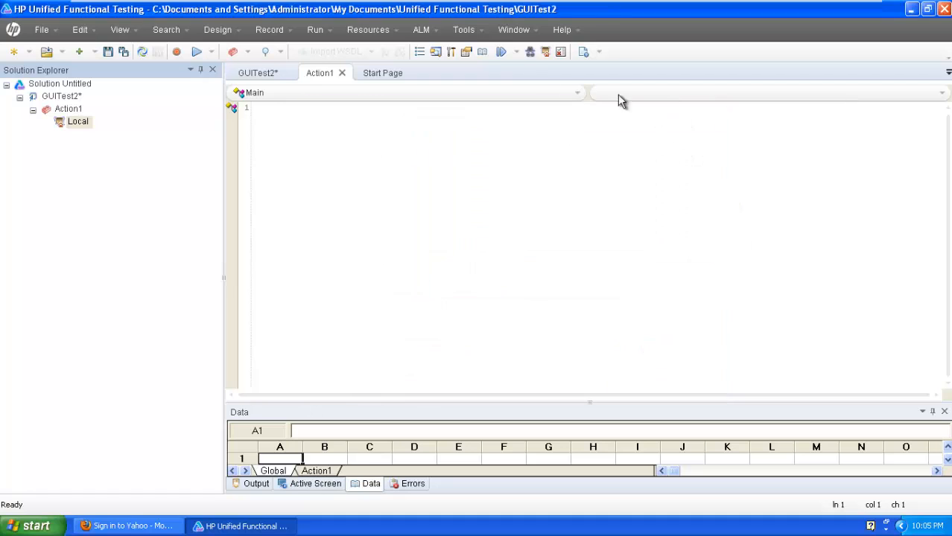
- Open the Local object repository, select login, and try an Index ordinal identifier without saving
{"action": "double_click", "coordinate": [83, 128]}
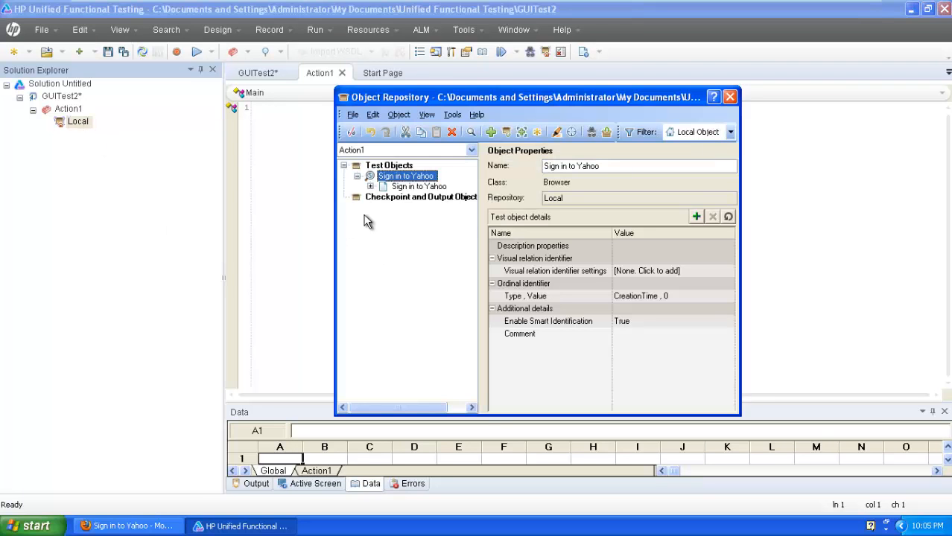
{"action": "left_click", "coordinate": [372, 187]}
{"action": "left_click", "coordinate": [408, 207]}
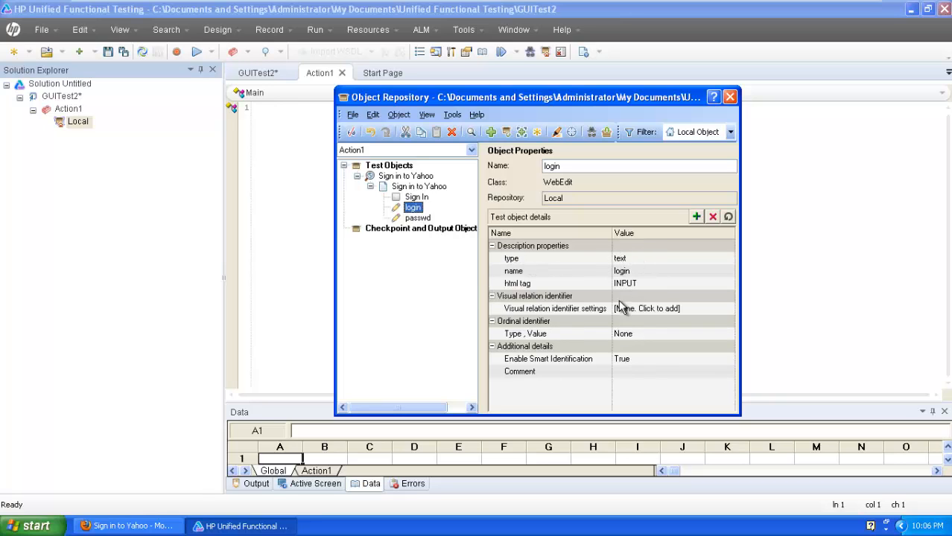
{"action": "left_click", "coordinate": [674, 334]}
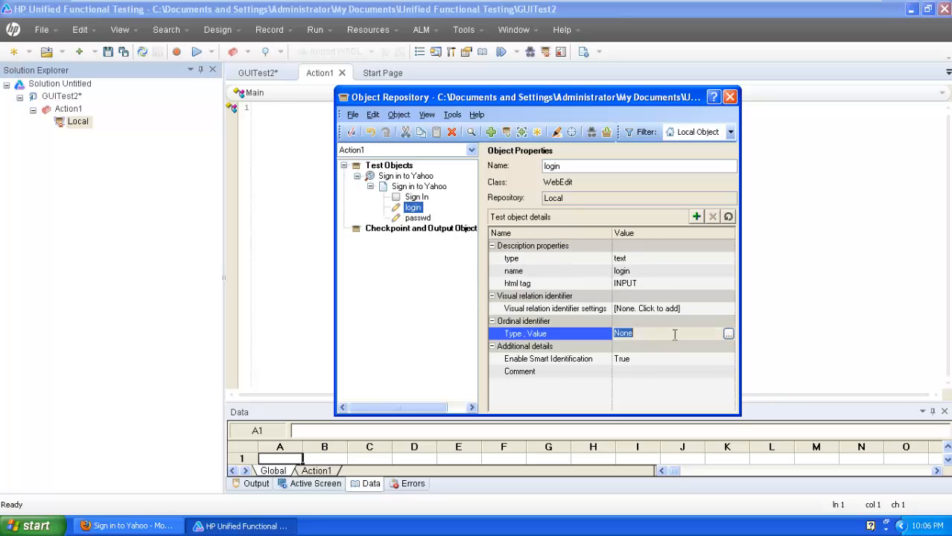
{"action": "left_click", "coordinate": [728, 335]}
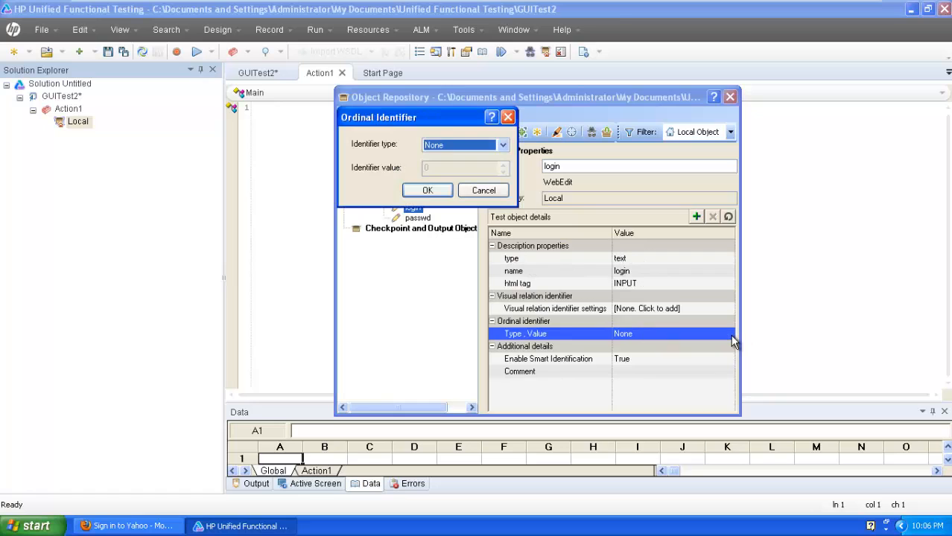
{"action": "left_click", "coordinate": [504, 147]}
{"action": "left_click", "coordinate": [498, 168]}
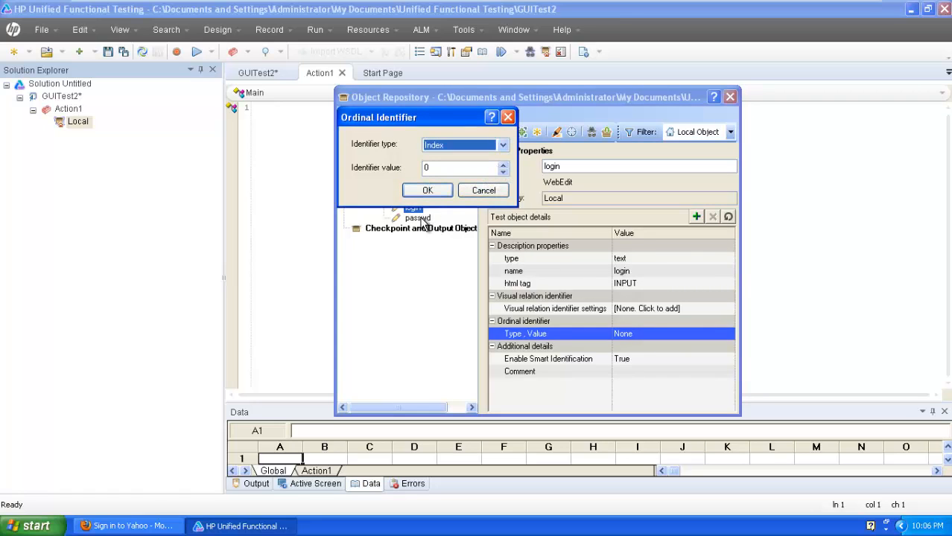
{"action": "left_click", "coordinate": [507, 117]}
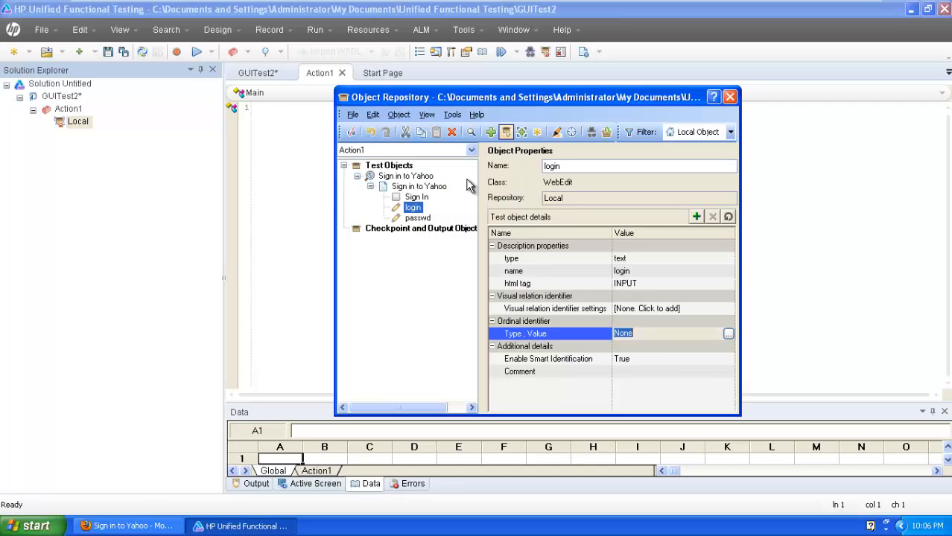
{"action": "left_click", "coordinate": [408, 209]}
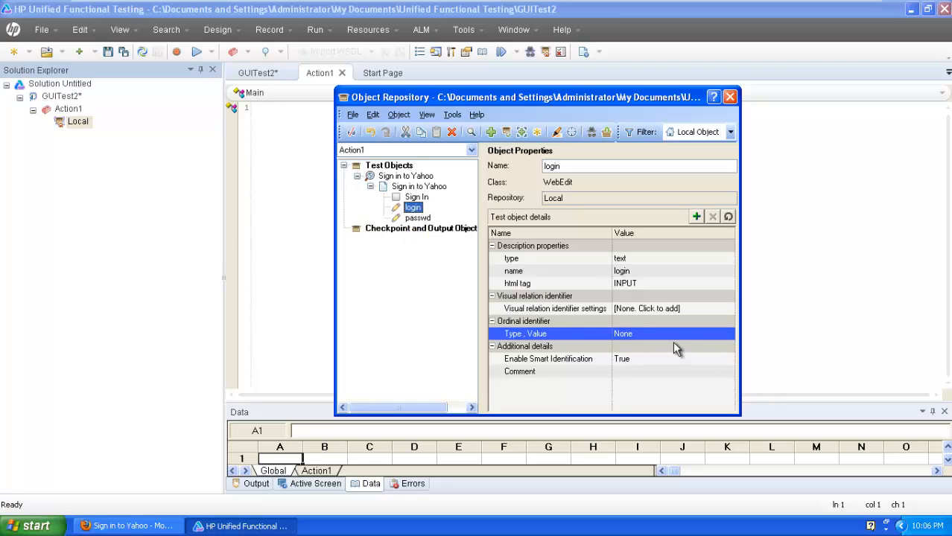
- Set the login object's ordinal identifier to Index with value 0
{"action": "left_click", "coordinate": [672, 339]}
{"action": "left_click", "coordinate": [729, 335]}
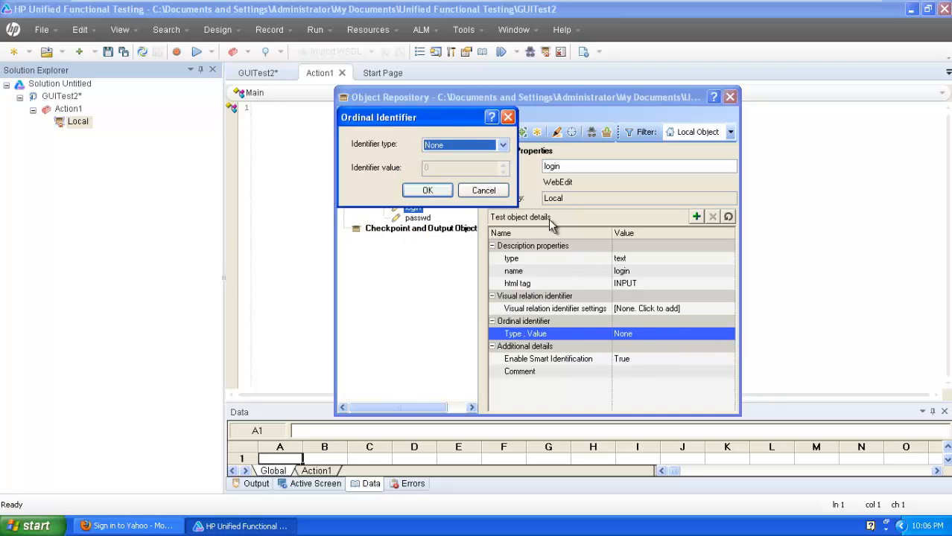
{"action": "left_click", "coordinate": [503, 145]}
{"action": "left_click", "coordinate": [491, 166]}
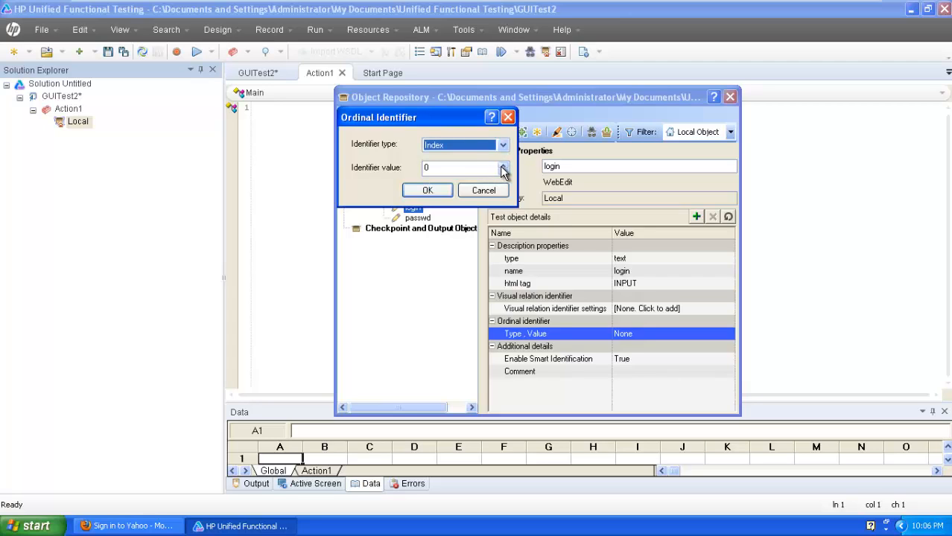
{"action": "left_click", "coordinate": [502, 168]}
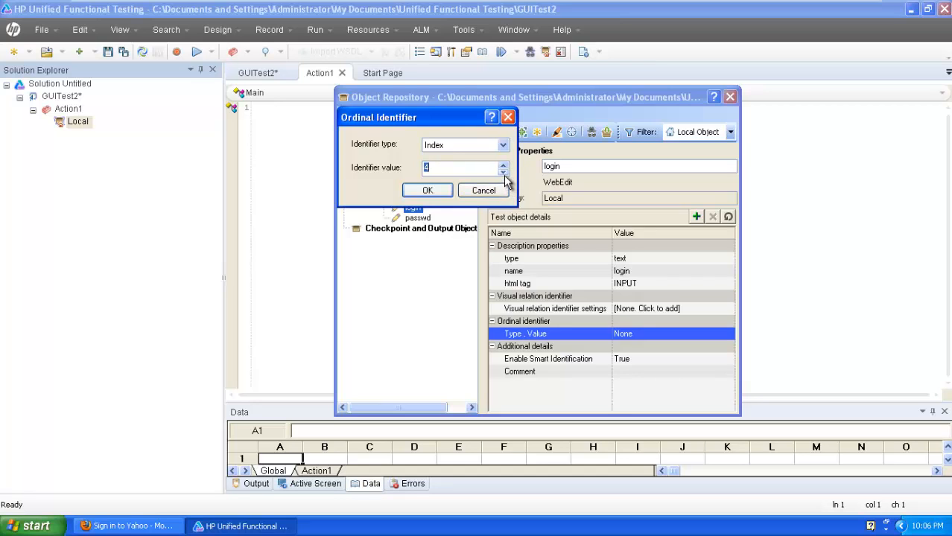
{"action": "left_click", "coordinate": [427, 191]}
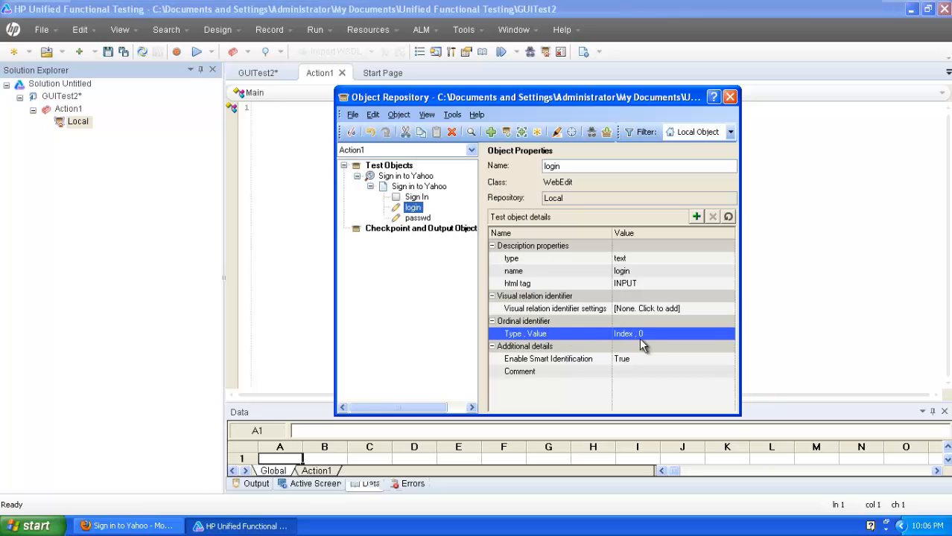
- Close the object repository and minimise the virtual machine to reveal the lecture slides
{"action": "left_click", "coordinate": [730, 96]}
{"action": "mouse_move", "coordinate": [530, 6]}
{"action": "left_click", "coordinate": [826, 6]}
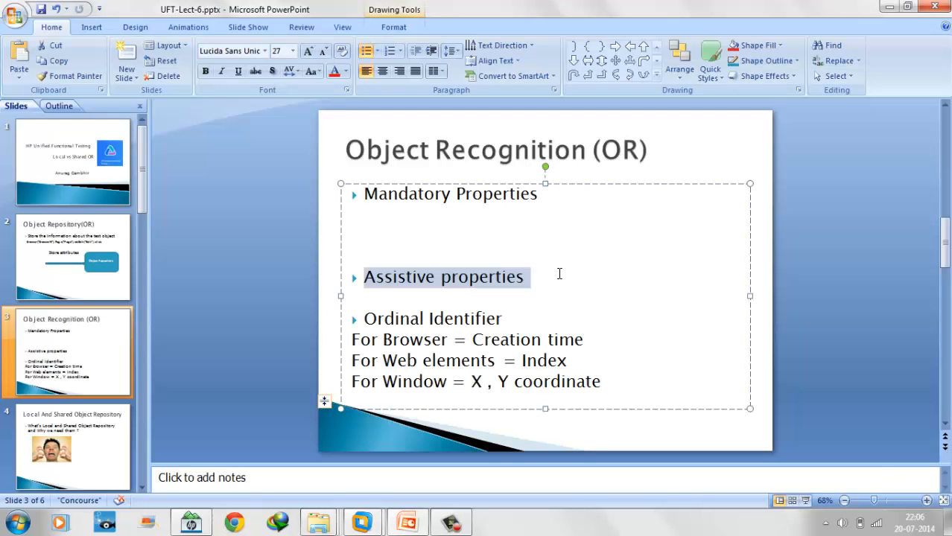
- Go to the Local And Shared Object Repository slide and highlight its question text
{"action": "left_click", "coordinate": [72, 346]}
{"action": "left_click", "coordinate": [71, 426]}
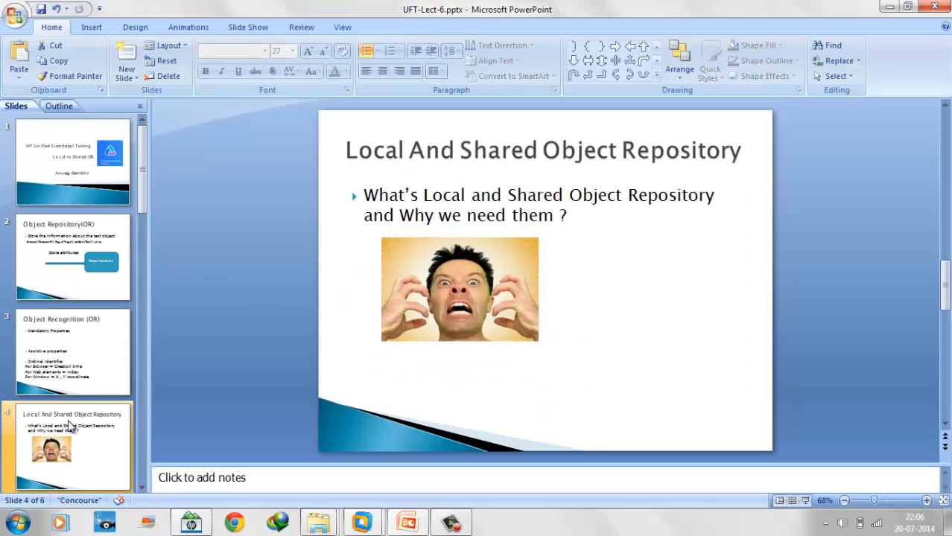
{"action": "mouse_move", "coordinate": [362, 195]}
{"action": "left_mouse_down"}
{"action": "mouse_move", "coordinate": [622, 195]}
{"action": "mouse_move", "coordinate": [639, 218]}
{"action": "left_mouse_up"}
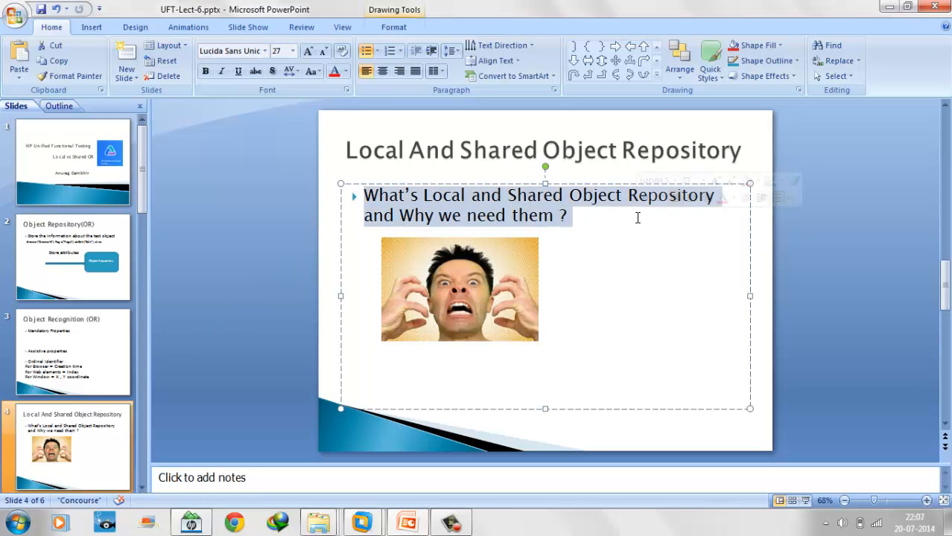
{"action": "left_click", "coordinate": [601, 216]}
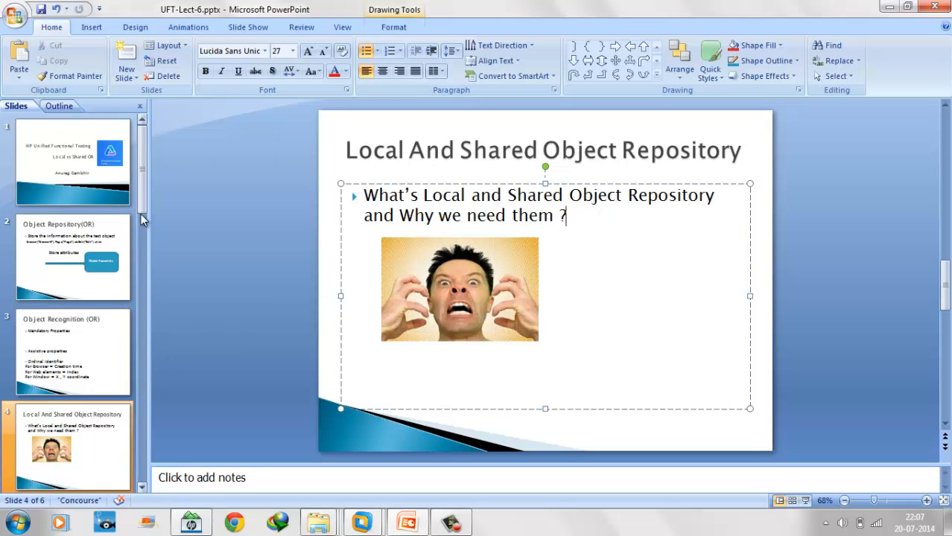
- Review the Local Object Repository slide's text and Login OR / Login Page diagram, then return to the VM
{"action": "left_click", "coordinate": [141, 488]}
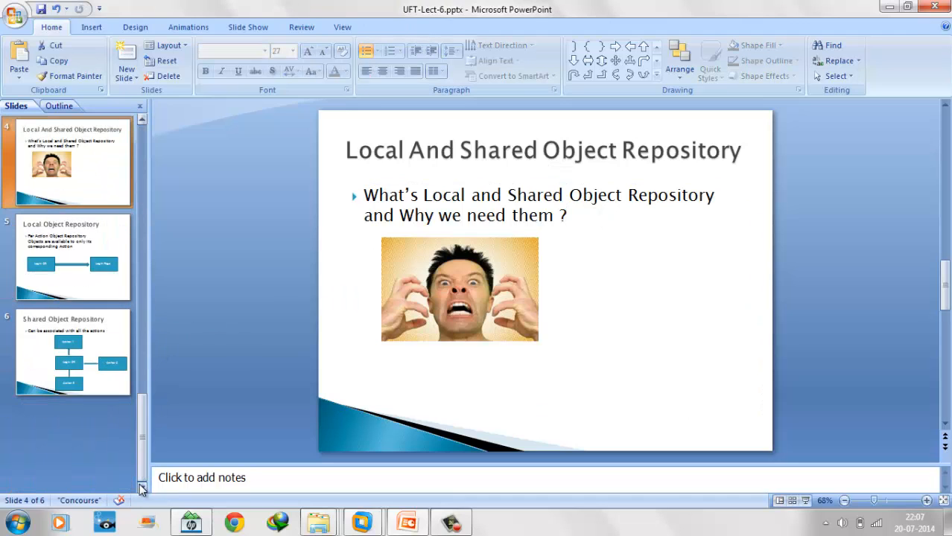
{"action": "left_click", "coordinate": [90, 256]}
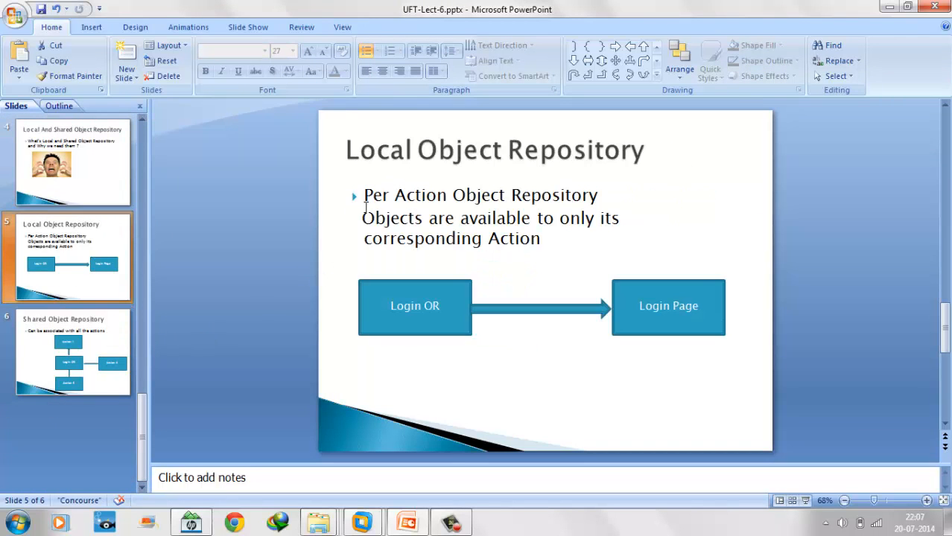
{"action": "mouse_move", "coordinate": [364, 195]}
{"action": "left_mouse_down"}
{"action": "mouse_move", "coordinate": [546, 217]}
{"action": "mouse_move", "coordinate": [533, 242]}
{"action": "left_mouse_up"}
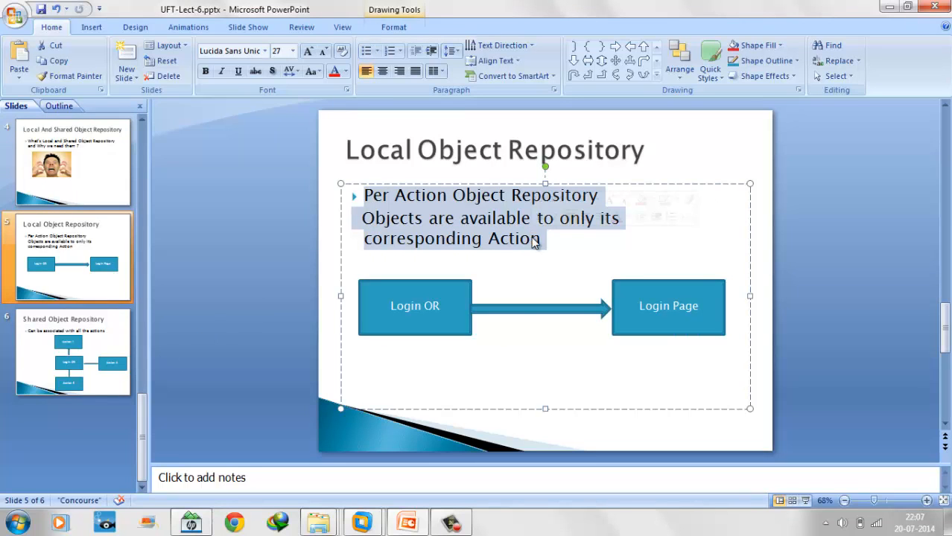
{"action": "left_click", "coordinate": [437, 318]}
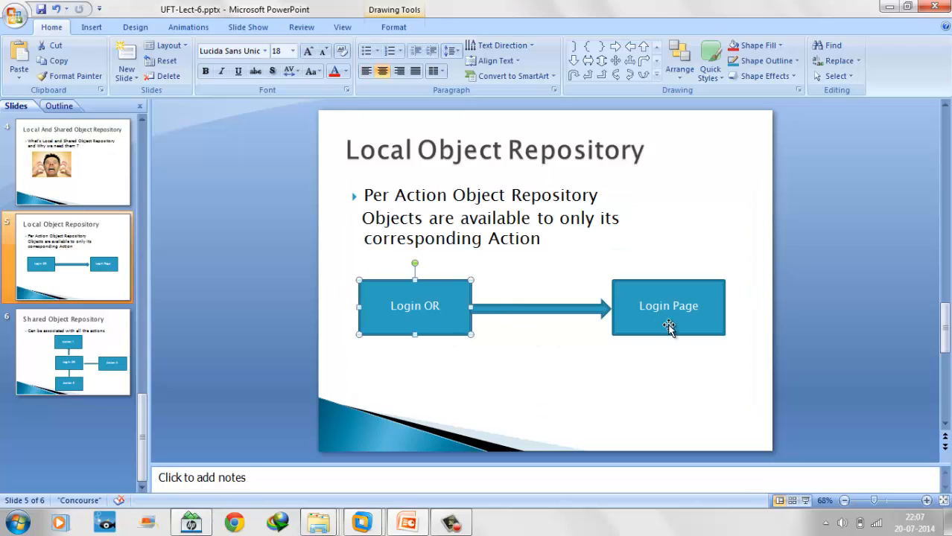
{"action": "left_click", "coordinate": [675, 318]}
{"action": "left_click", "coordinate": [447, 315]}
{"action": "left_click", "coordinate": [679, 316]}
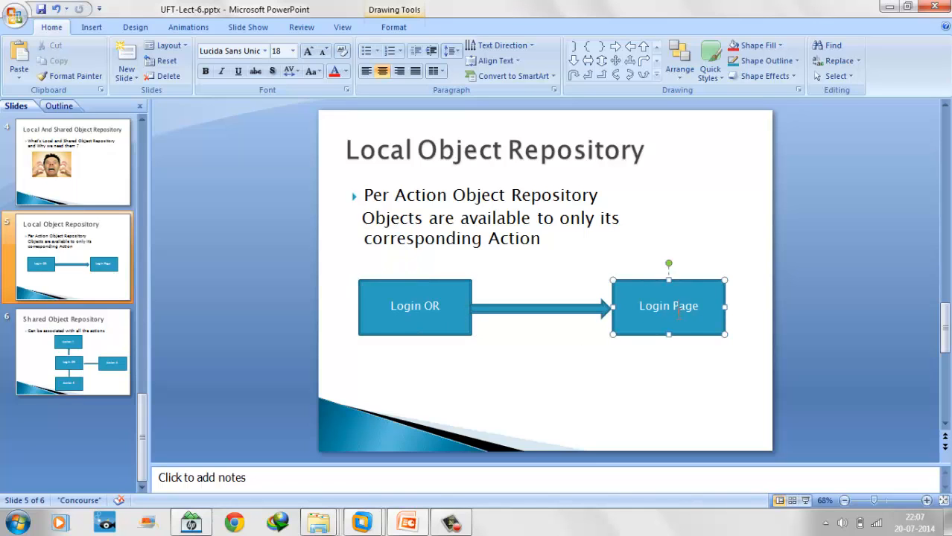
{"action": "mouse_move", "coordinate": [362, 521]}
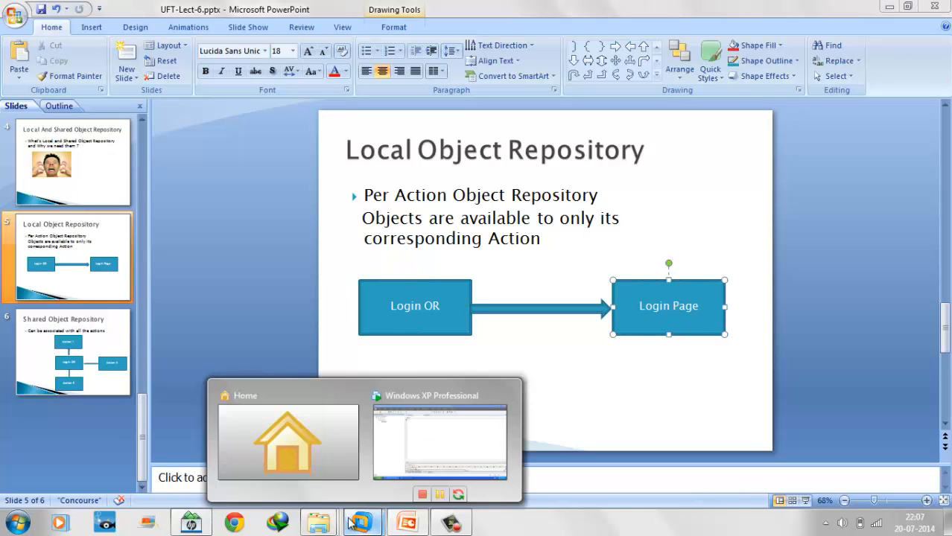
{"action": "left_click", "coordinate": [439, 440]}
{"action": "left_click", "coordinate": [70, 124]}
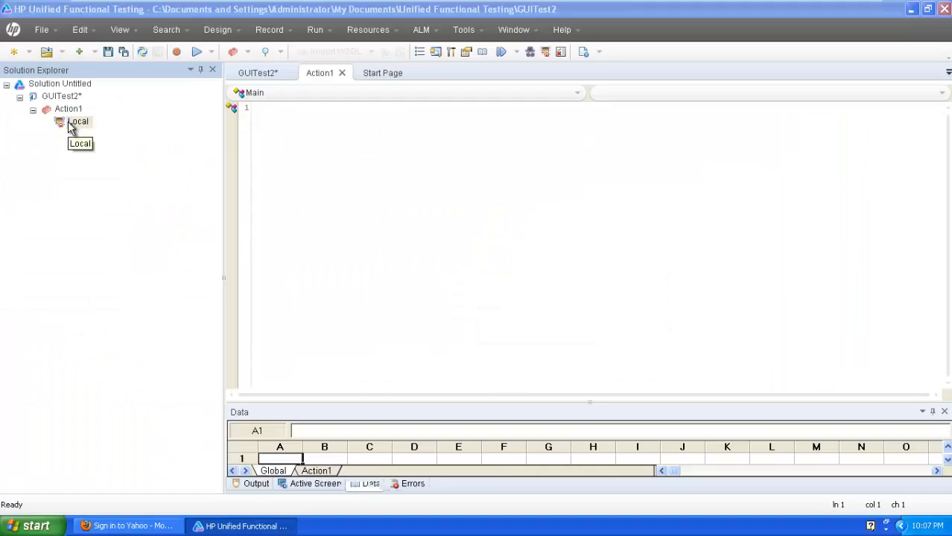
{"action": "double_click", "coordinate": [70, 125]}
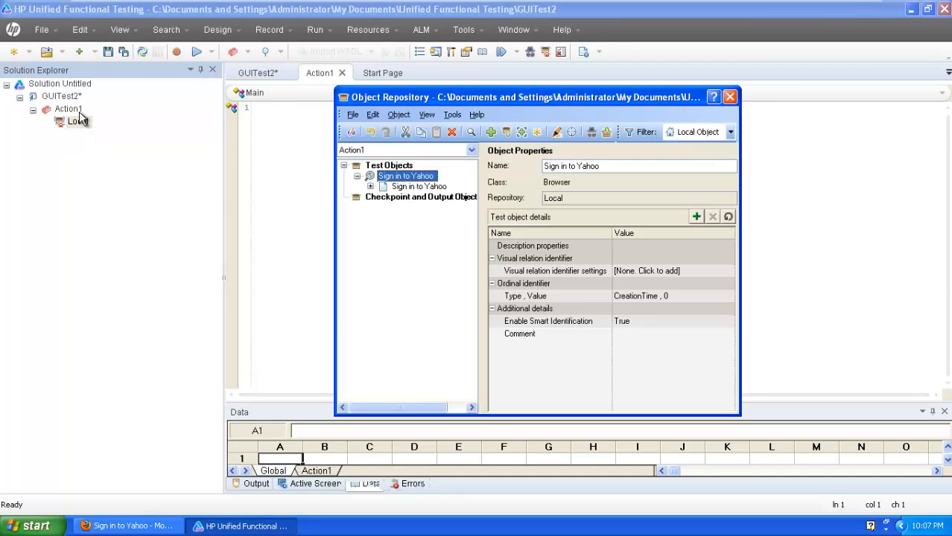
{"action": "left_click", "coordinate": [370, 186]}
{"action": "left_click", "coordinate": [470, 151]}
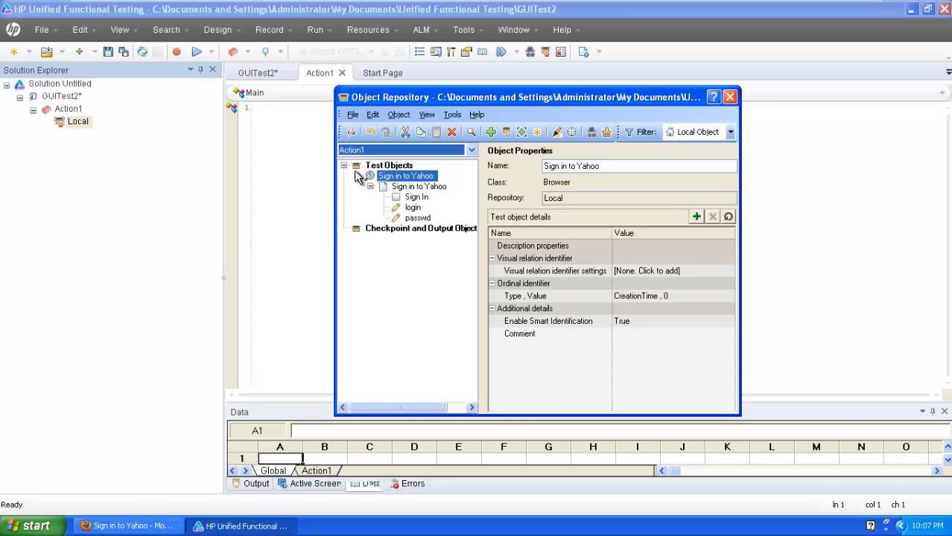
{"action": "left_click", "coordinate": [729, 98]}
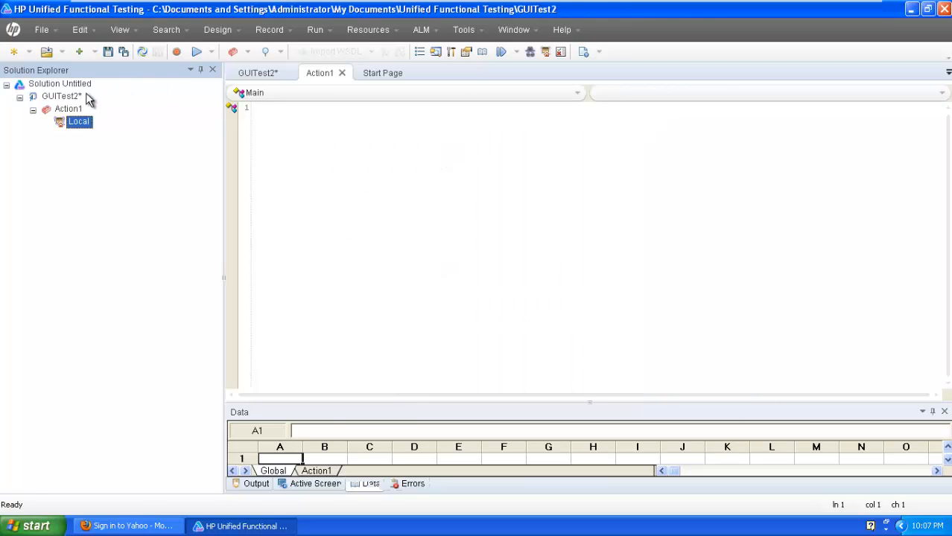
{"action": "left_click", "coordinate": [63, 109]}
{"action": "right_click", "coordinate": [71, 108]}
- Add a call to a new reusable Action2 in GUITest2 and open its empty Local repository
{"action": "right_click", "coordinate": [59, 96]}
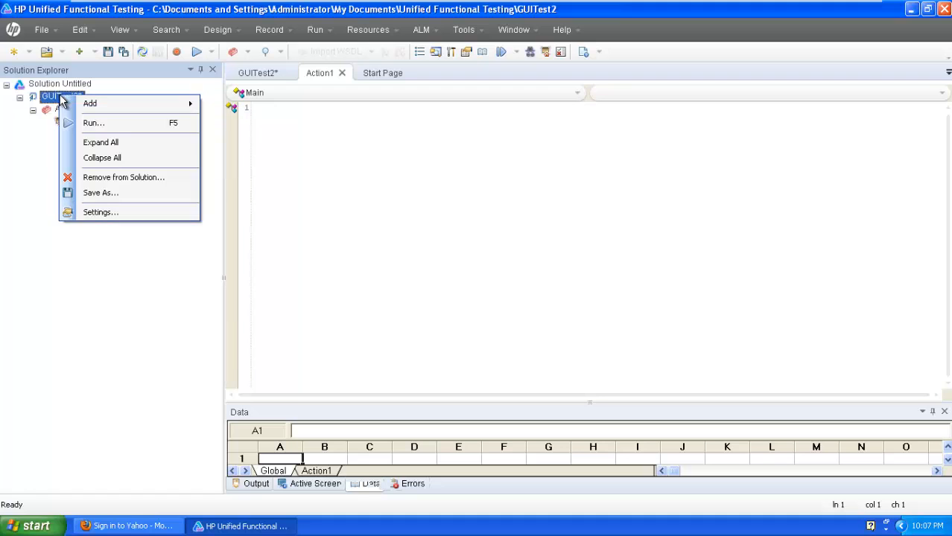
{"action": "mouse_move", "coordinate": [117, 108]}
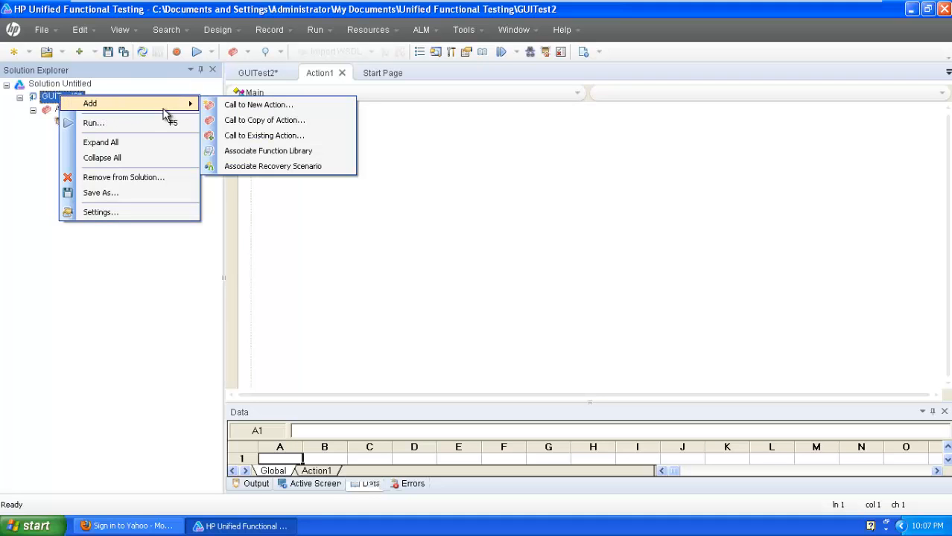
{"action": "left_click", "coordinate": [250, 105]}
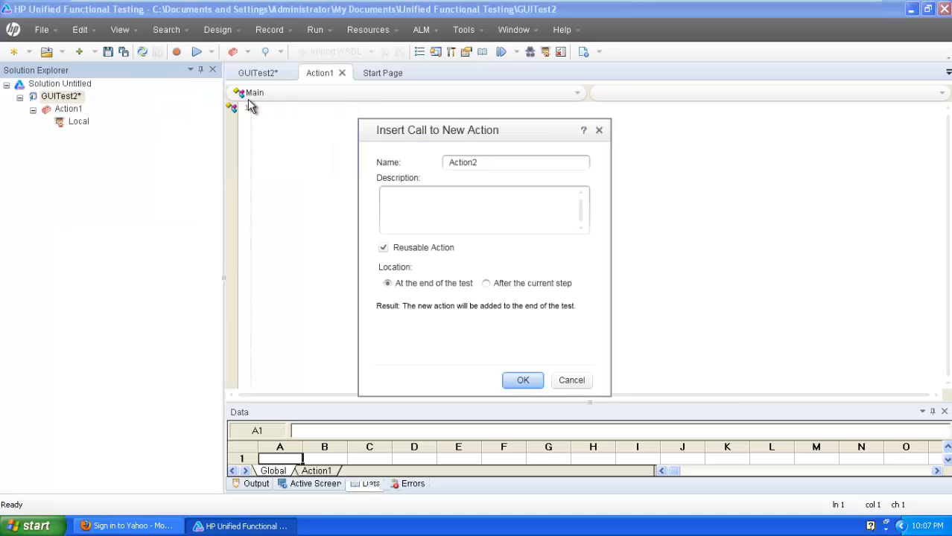
{"action": "left_click", "coordinate": [518, 379]}
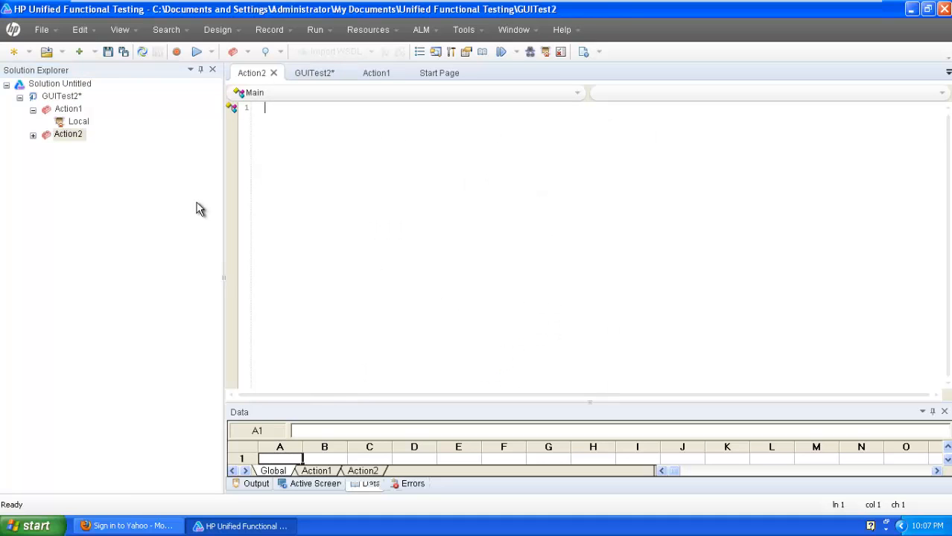
{"action": "left_click", "coordinate": [31, 137]}
{"action": "double_click", "coordinate": [76, 148]}
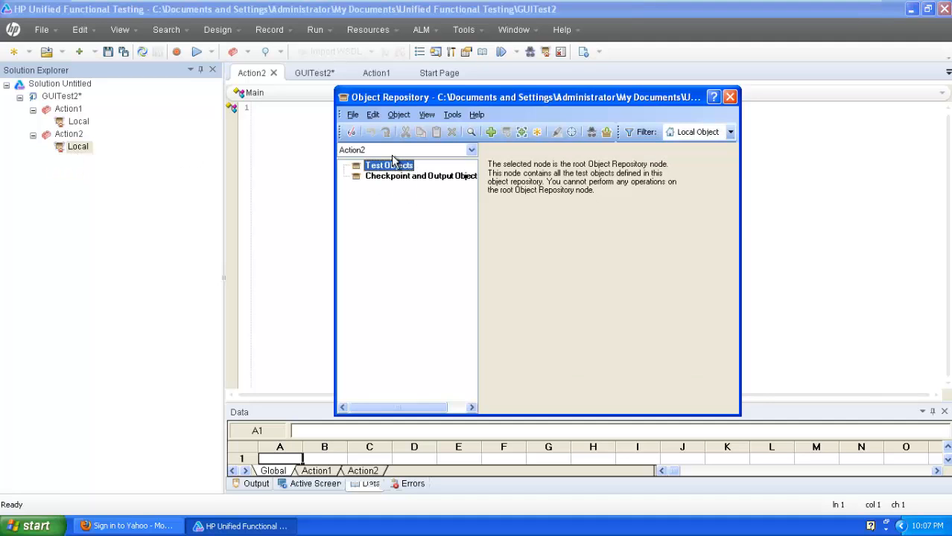
- Switch the repository view to Action1, expand Sign in to Yahoo, then close the window
{"action": "left_click", "coordinate": [367, 167]}
{"action": "left_click", "coordinate": [368, 168]}
{"action": "left_click", "coordinate": [77, 122]}
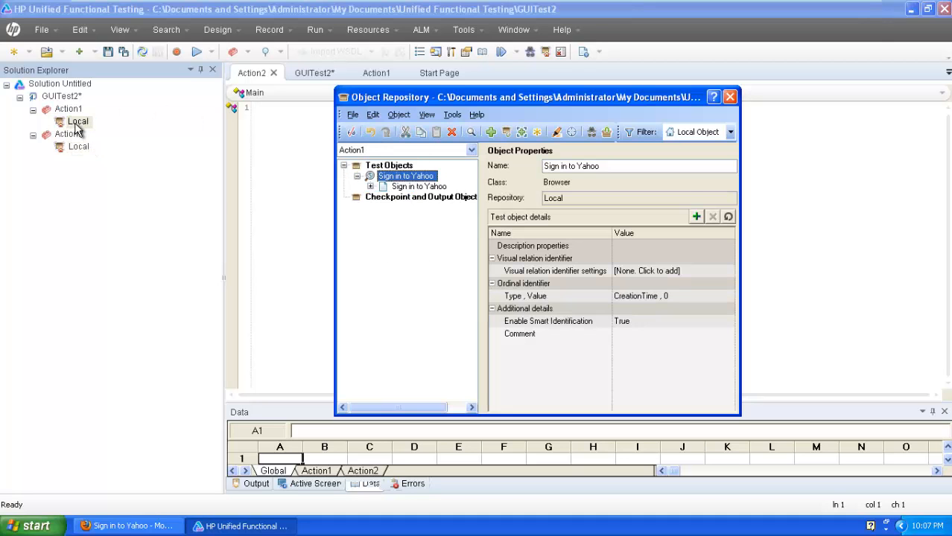
{"action": "left_click", "coordinate": [370, 187]}
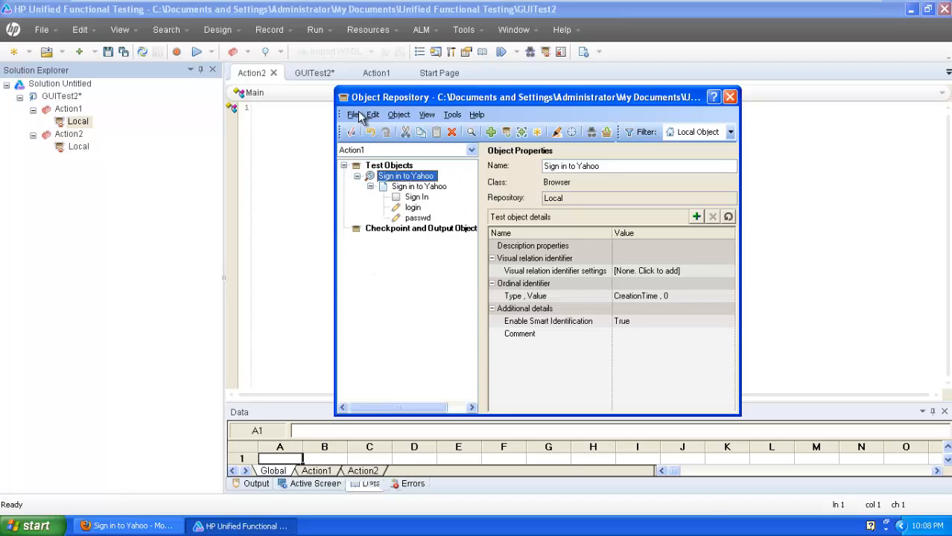
{"action": "left_click", "coordinate": [731, 97]}
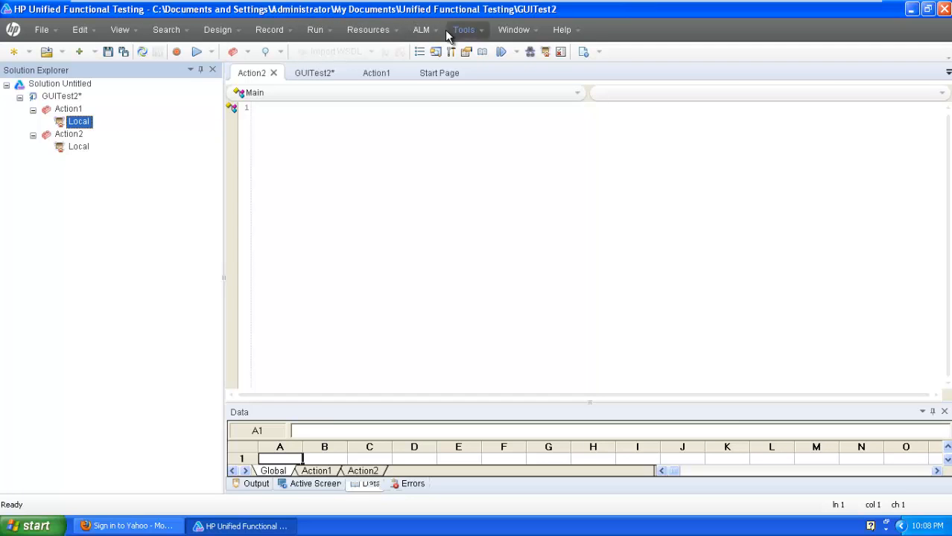
- Open the Object Repository Manager and cancel an accidental desktop object pick
{"action": "left_click", "coordinate": [378, 32]}
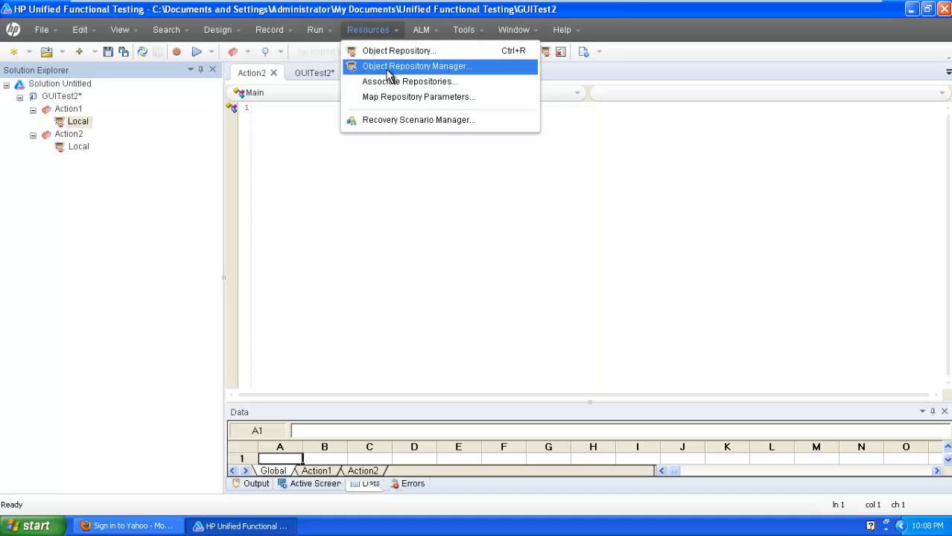
{"action": "left_click", "coordinate": [387, 68]}
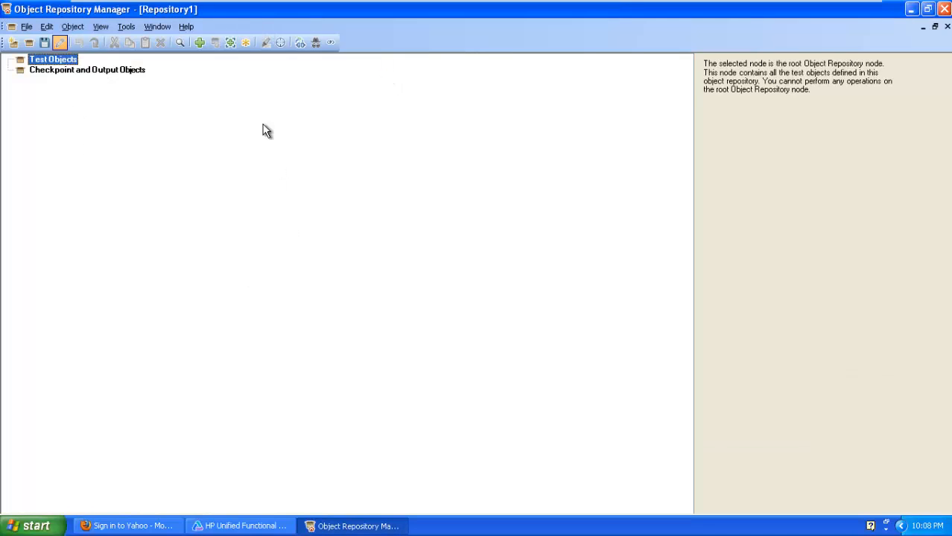
{"action": "left_click", "coordinate": [199, 43]}
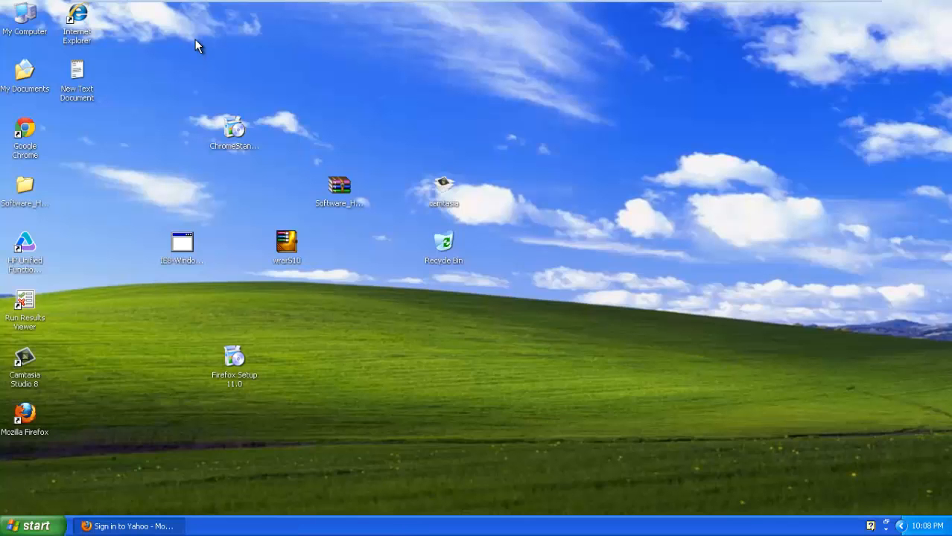
{"action": "left_click", "coordinate": [204, 95]}
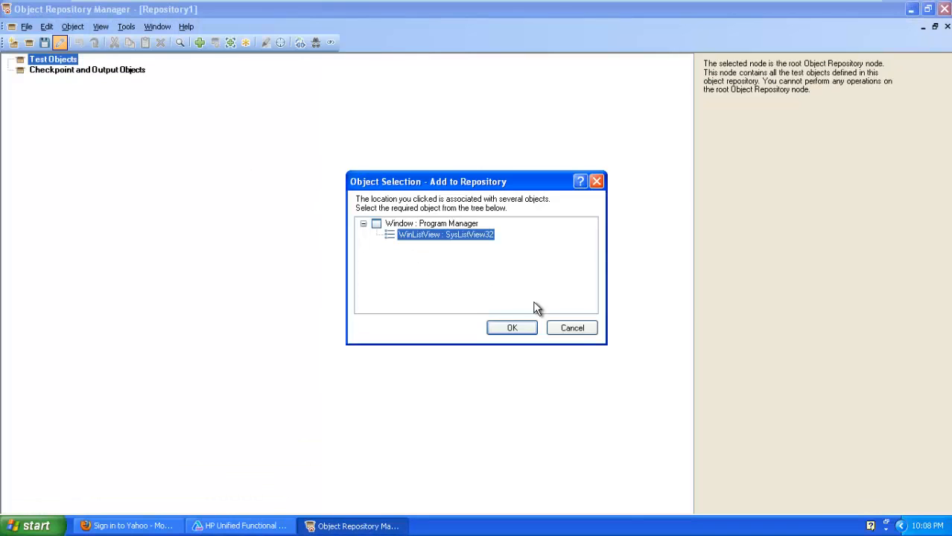
{"action": "left_click", "coordinate": [572, 328]}
{"action": "left_click", "coordinate": [128, 526]}
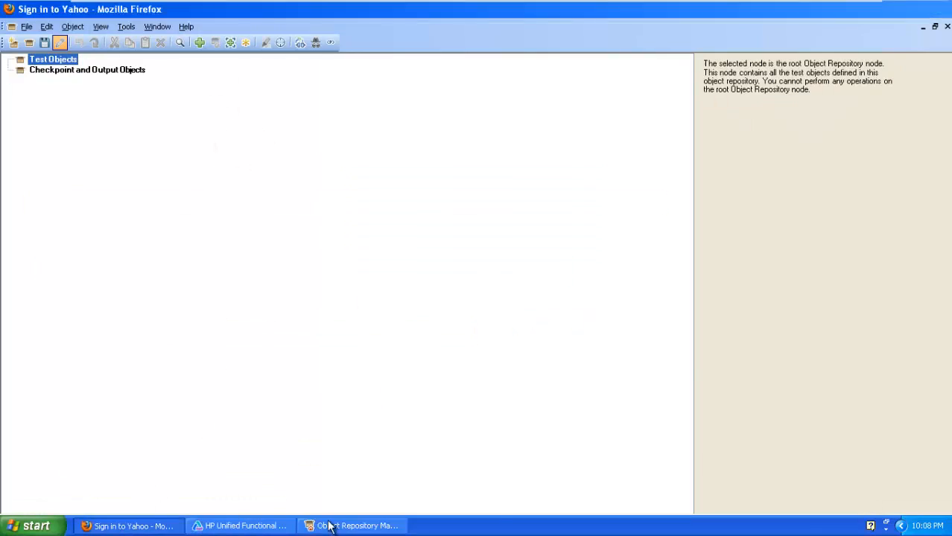
{"action": "left_click", "coordinate": [350, 526]}
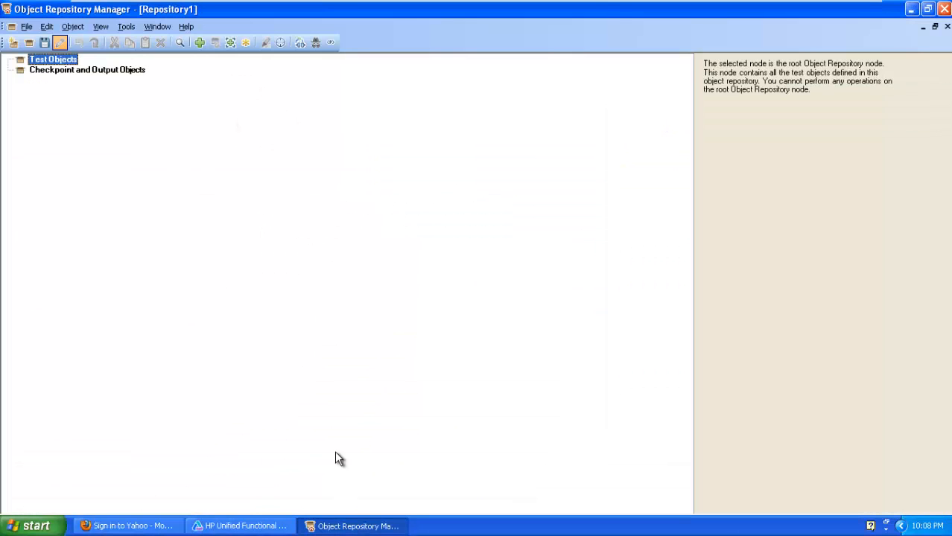
- Add the Yahoo sign-in page's login field to Repository1
{"action": "left_click", "coordinate": [197, 42]}
{"action": "left_click", "coordinate": [629, 211]}
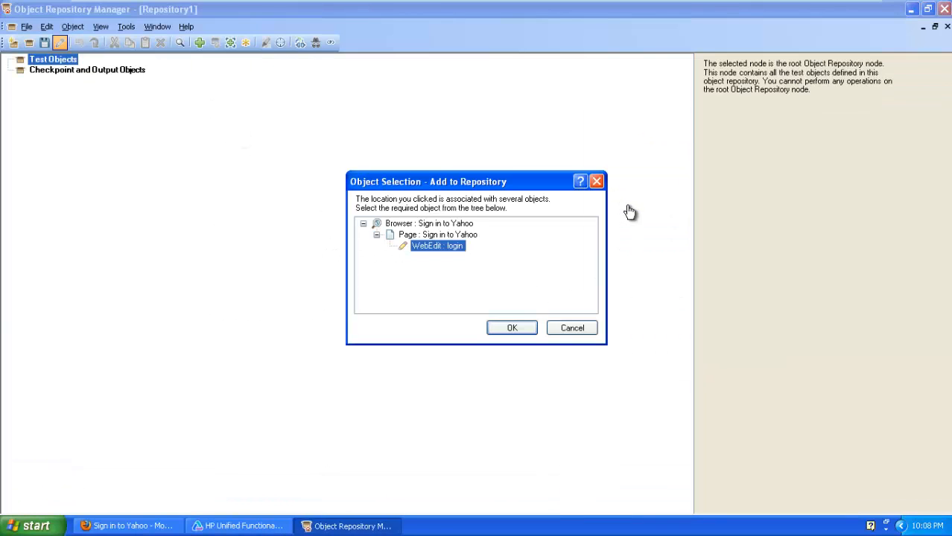
{"action": "left_click", "coordinate": [524, 330]}
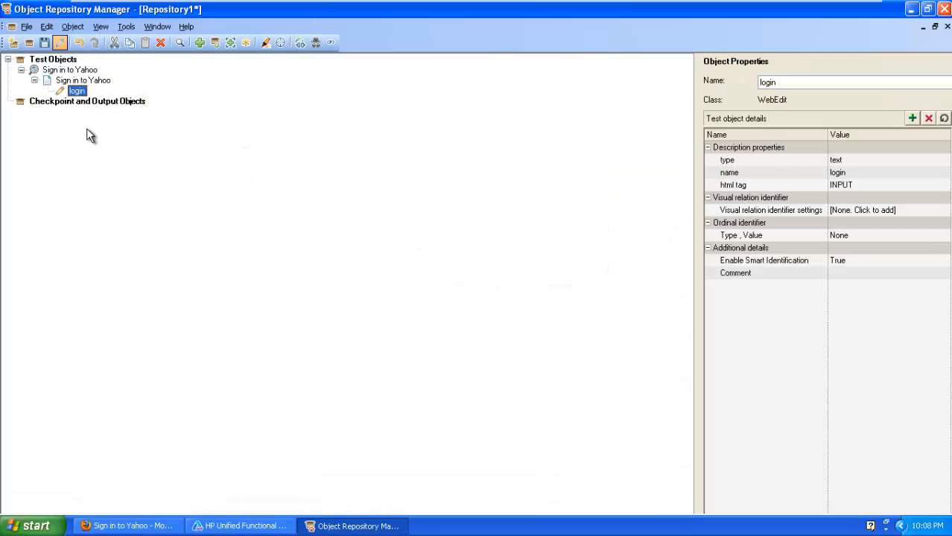
{"action": "left_click", "coordinate": [27, 26]}
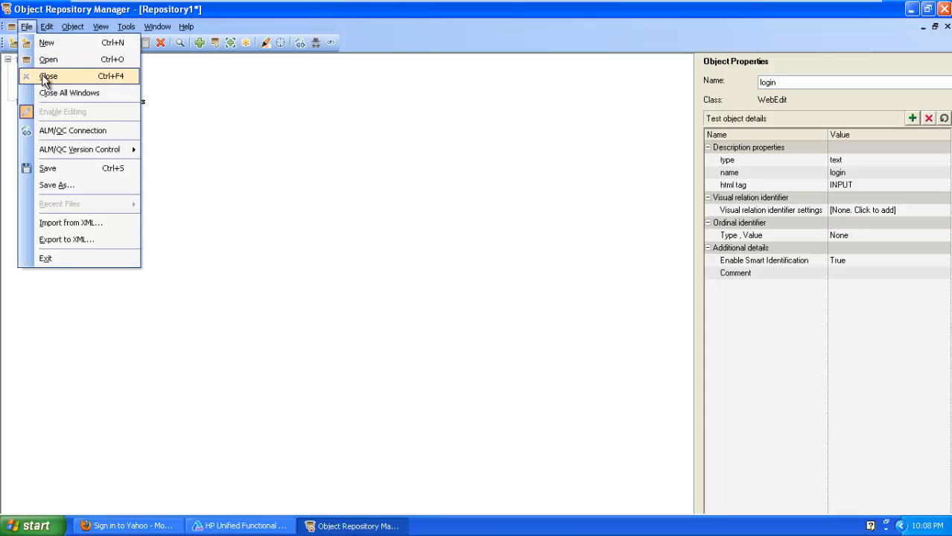
- Save the repository as Repository1 on the Desktop and close the Object Repository Manager
{"action": "left_click", "coordinate": [47, 167]}
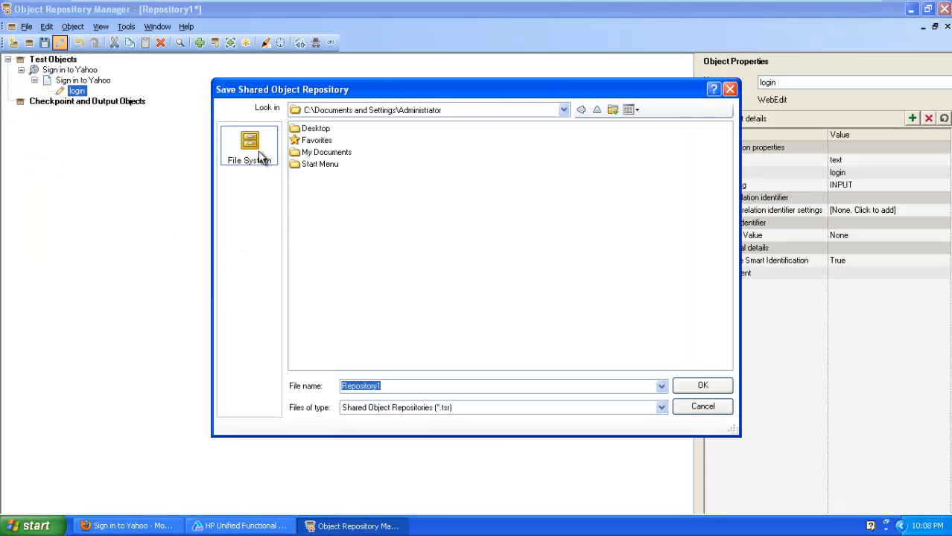
{"action": "left_click", "coordinate": [563, 109]}
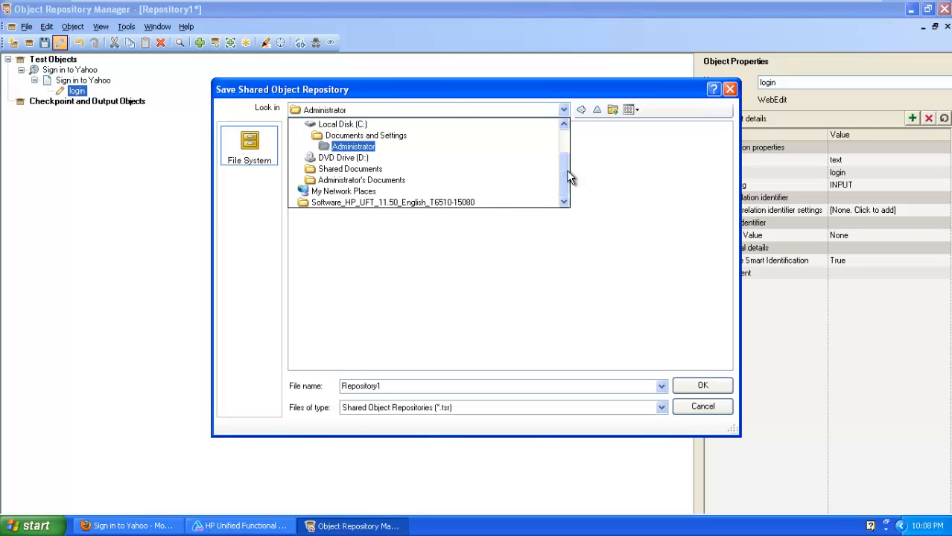
{"action": "scroll", "coordinate": [551, 157], "scroll_direction": "up", "scroll_amount": 2}
{"action": "left_click", "coordinate": [320, 123]}
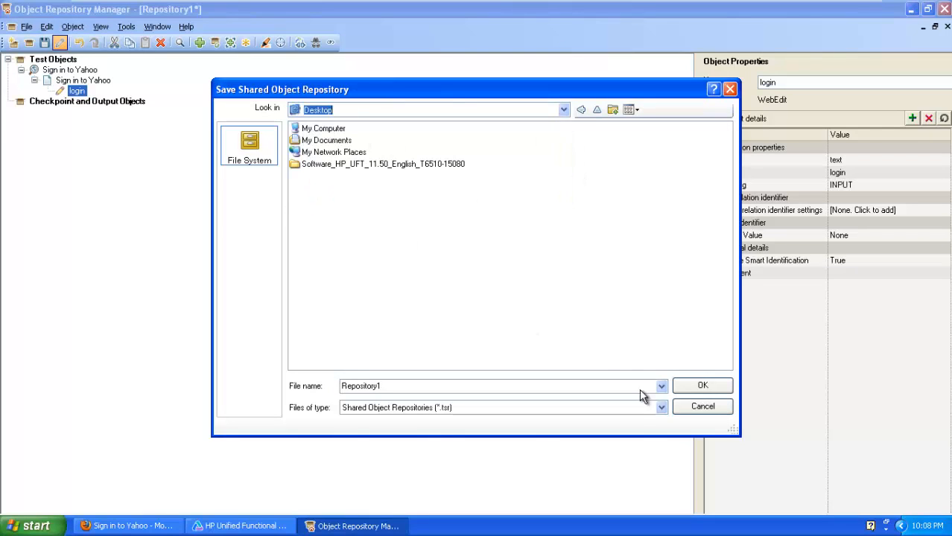
{"action": "left_click", "coordinate": [690, 387]}
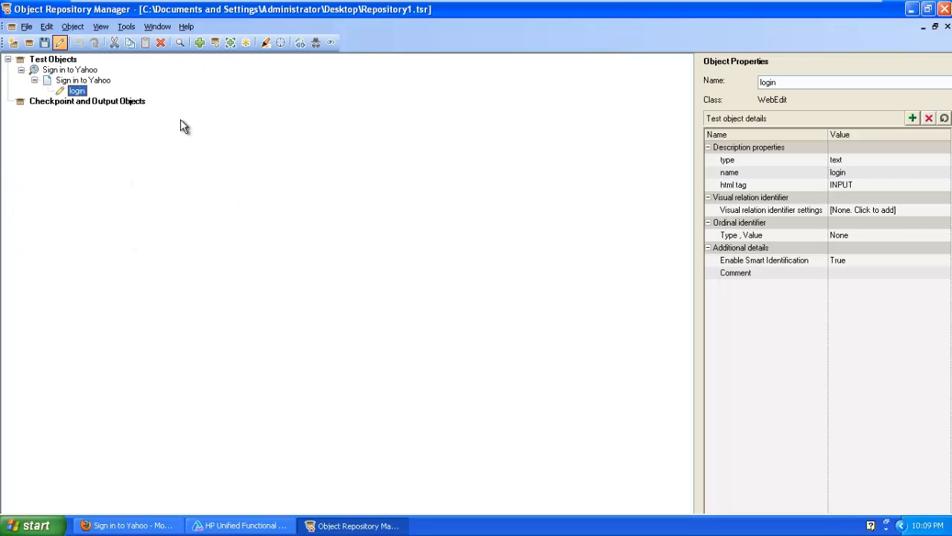
{"action": "left_click", "coordinate": [943, 8]}
- Minimise the VM, select slide 5's bullet text, and move to slide 6, Shared Object Repository
{"action": "mouse_move", "coordinate": [723, 27]}
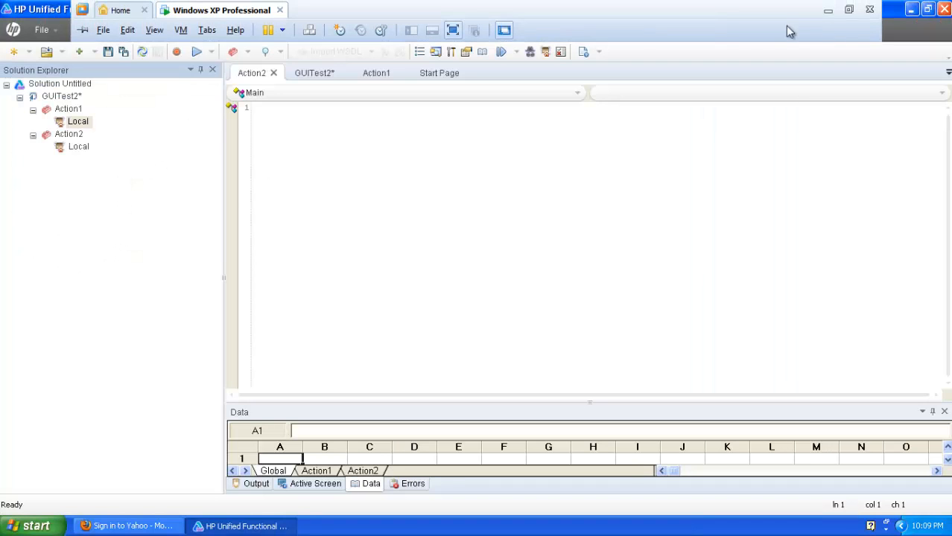
{"action": "left_click", "coordinate": [831, 9]}
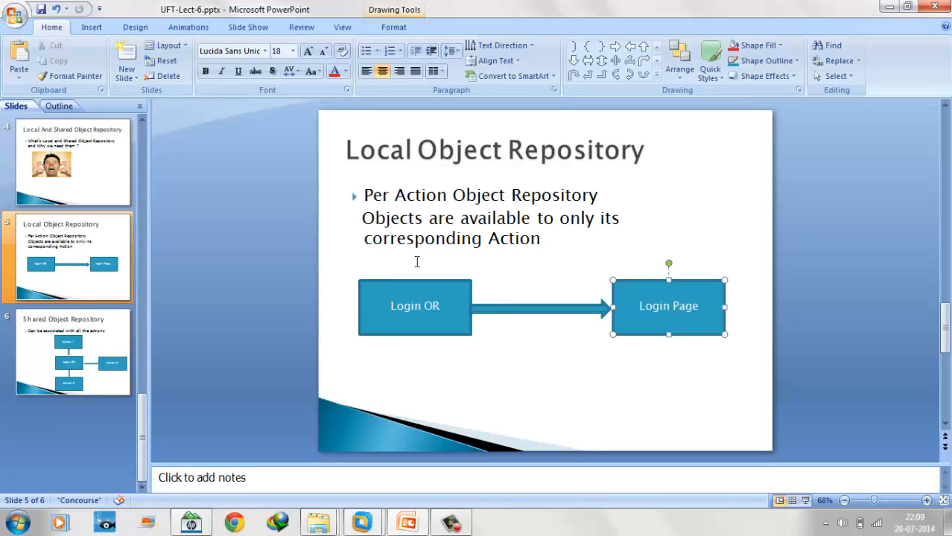
{"action": "left_click_drag", "start_coordinate": [369, 195], "coordinate": [564, 237]}
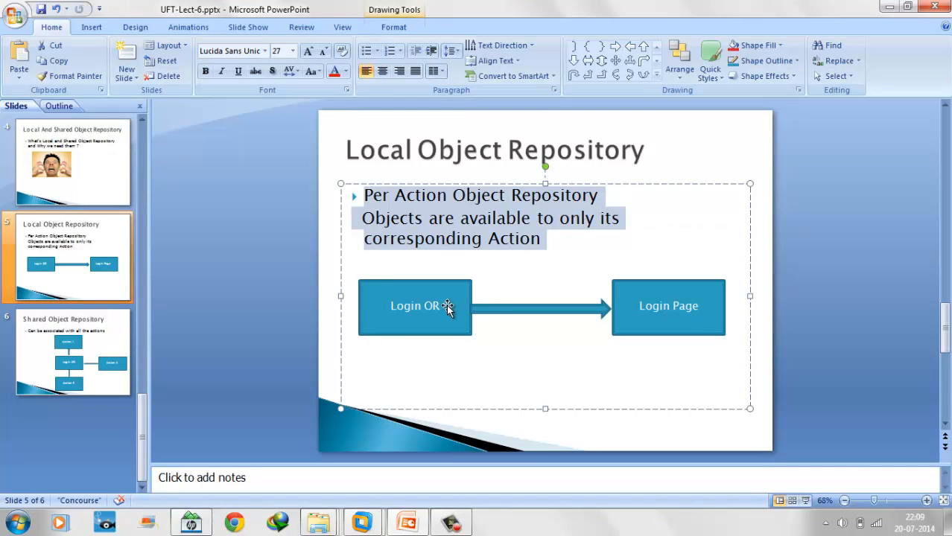
{"action": "left_click", "coordinate": [71, 365]}
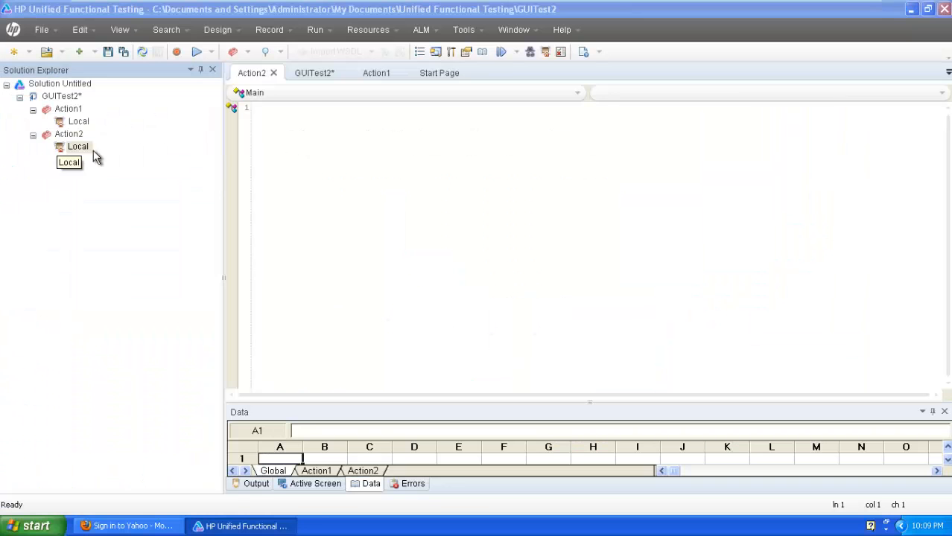
- Open Action2's Local object repository, close it, and reopen it
{"action": "double_click", "coordinate": [78, 146]}
{"action": "left_click", "coordinate": [731, 98]}
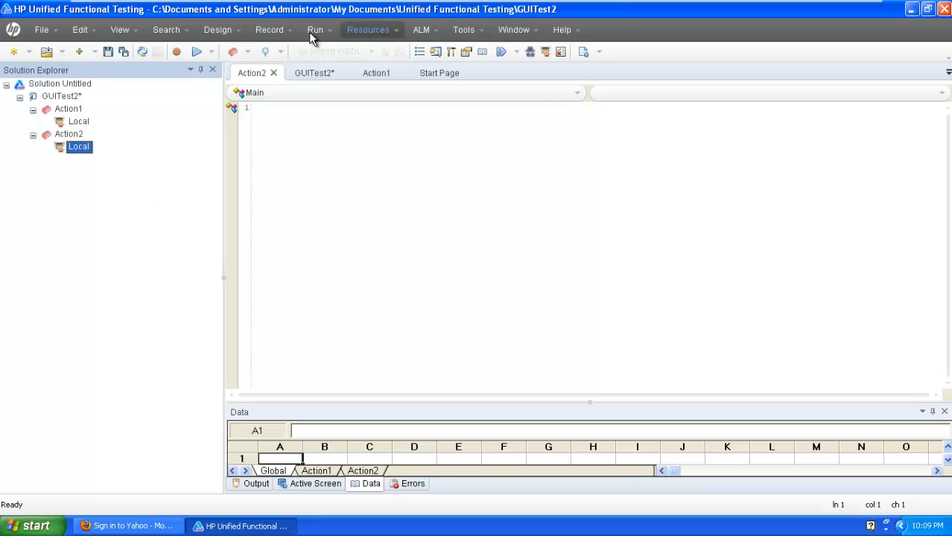
{"action": "double_click", "coordinate": [73, 151]}
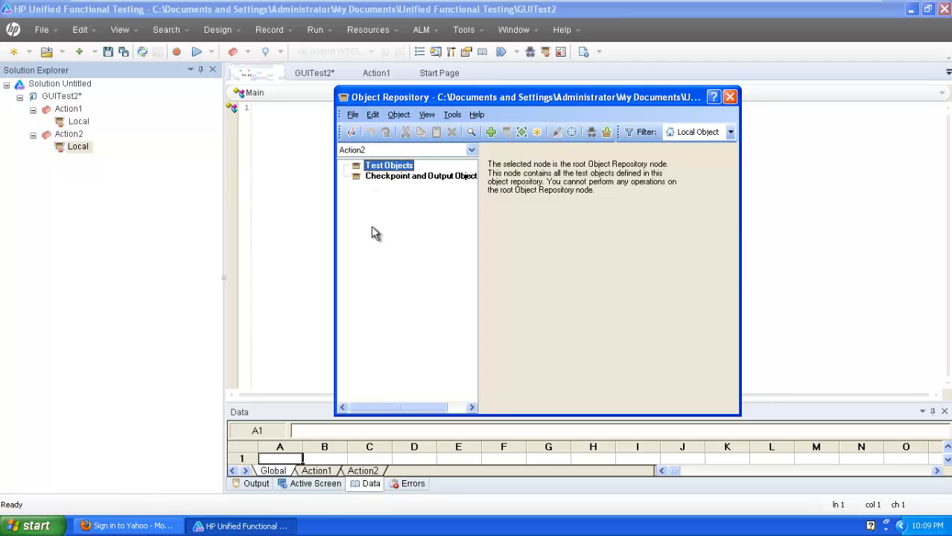
- Associate Repository1.tsr from the Desktop with Action2 via Associate Repositories, then close the repository
{"action": "left_click", "coordinate": [372, 114]}
{"action": "left_click", "coordinate": [425, 115]}
{"action": "left_click", "coordinate": [452, 115]}
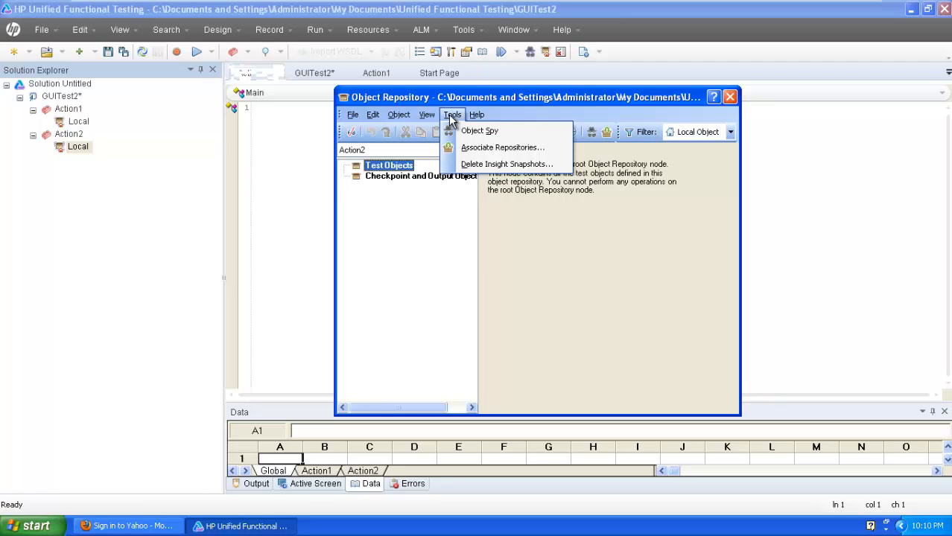
{"action": "left_click", "coordinate": [467, 149]}
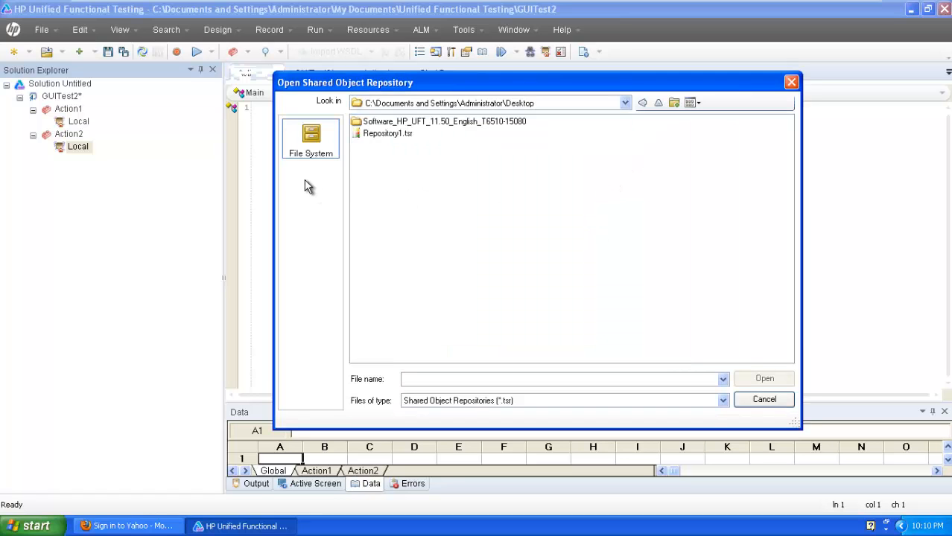
{"action": "left_click", "coordinate": [393, 135]}
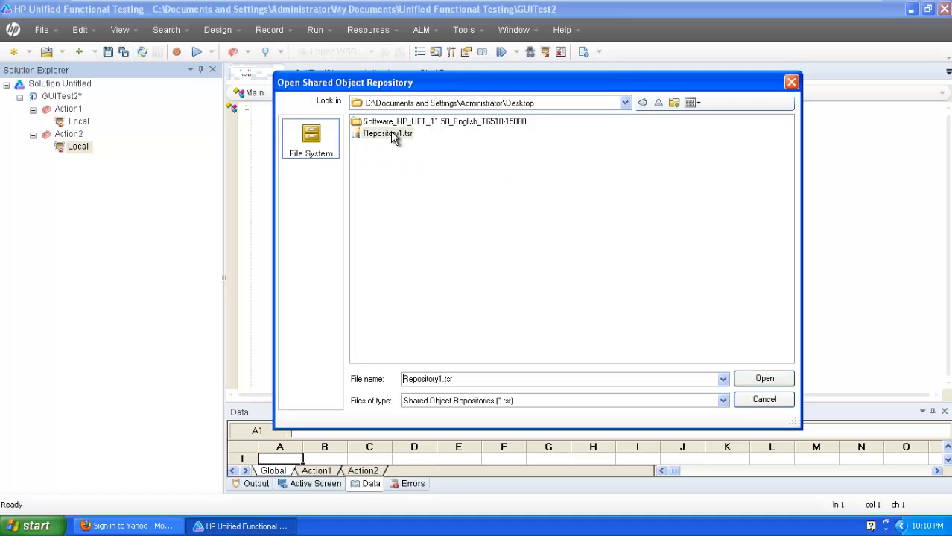
{"action": "left_click", "coordinate": [754, 379]}
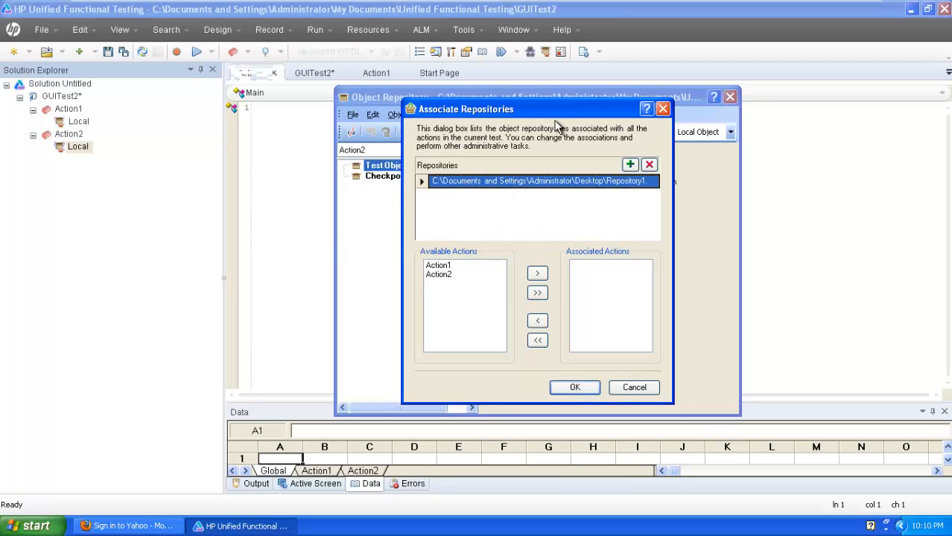
{"action": "left_click", "coordinate": [447, 274]}
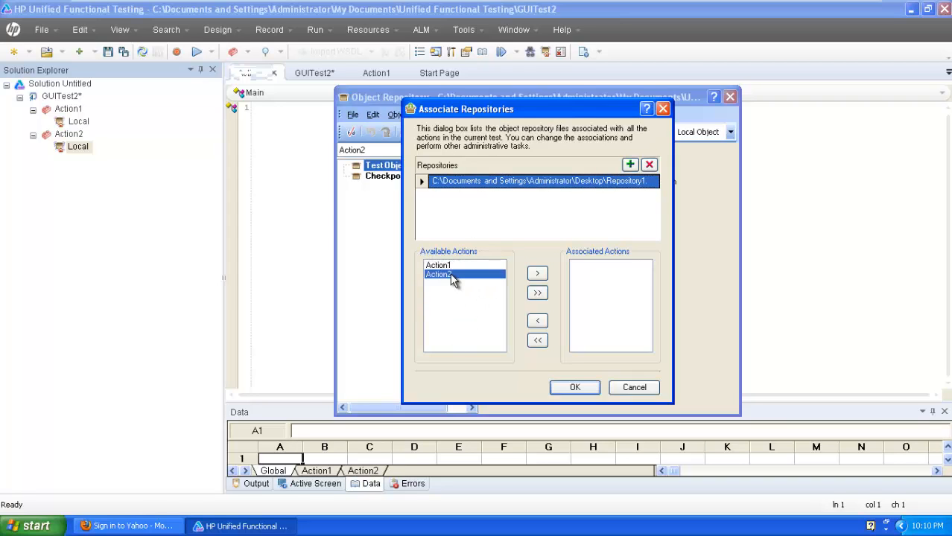
{"action": "left_click", "coordinate": [536, 275]}
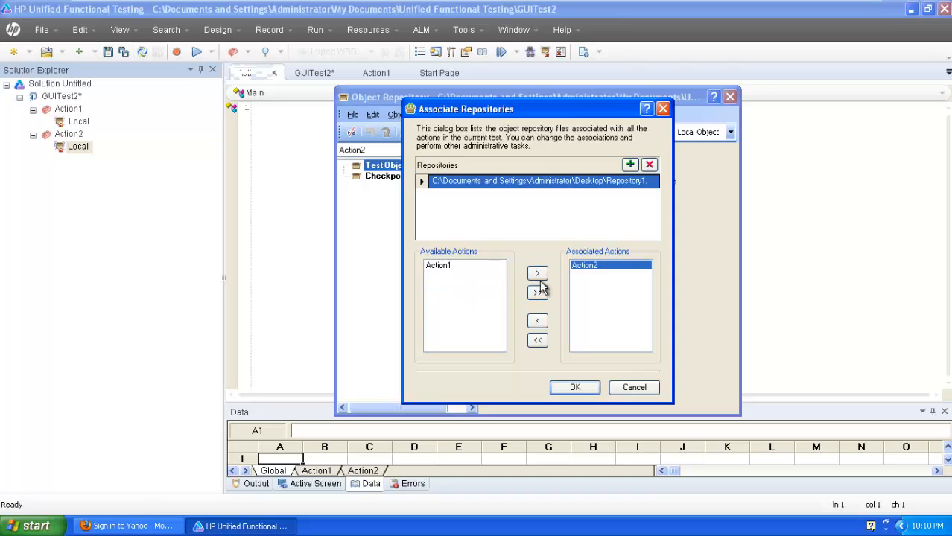
{"action": "left_click", "coordinate": [570, 389]}
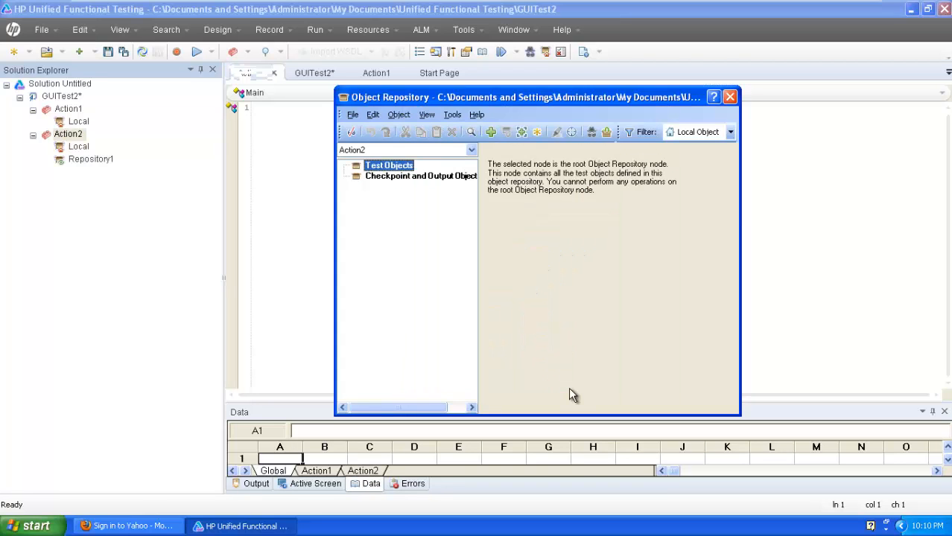
{"action": "left_click", "coordinate": [731, 97]}
- Open Repository1 under Action2 in the Object Repository Manager and expand Sign in to Yahoo
{"action": "double_click", "coordinate": [79, 148]}
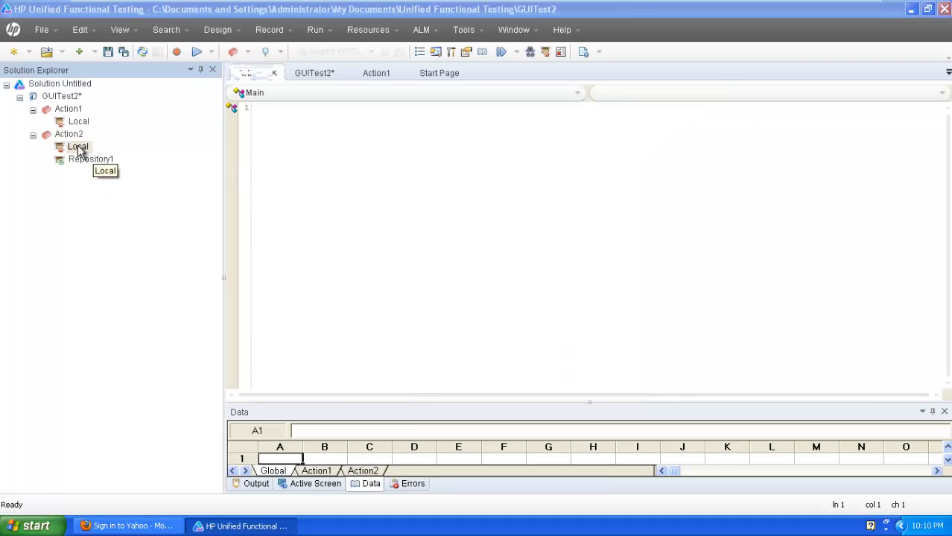
{"action": "left_click", "coordinate": [88, 158]}
{"action": "double_click", "coordinate": [89, 158]}
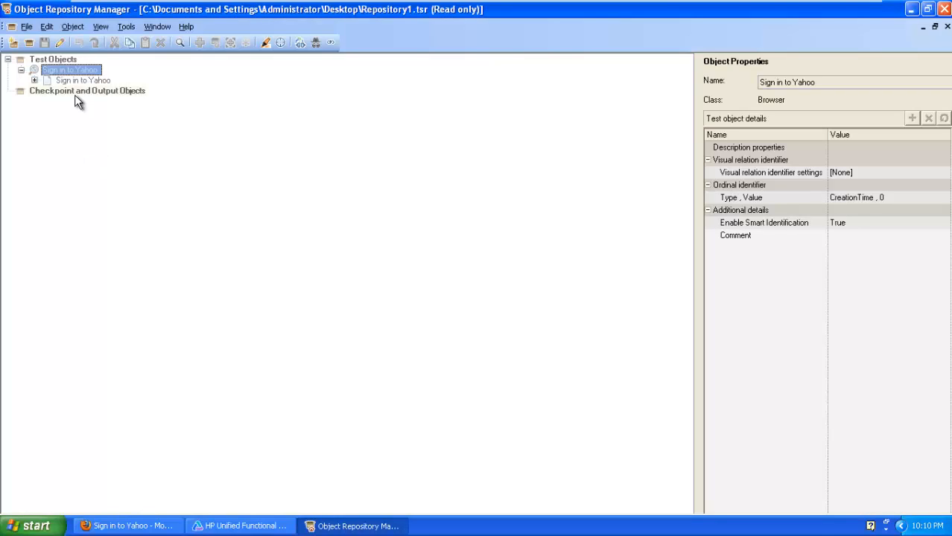
{"action": "left_click", "coordinate": [34, 81]}
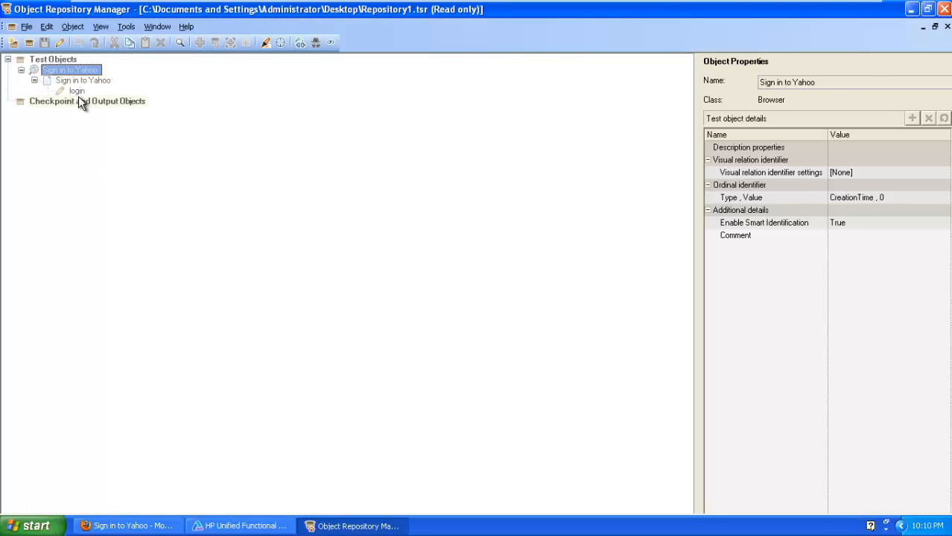
{"action": "left_click", "coordinate": [78, 99]}
- Compare the login object's properties with the Sign in to Yahoo page's, then bring up login's actions
{"action": "left_click", "coordinate": [75, 90]}
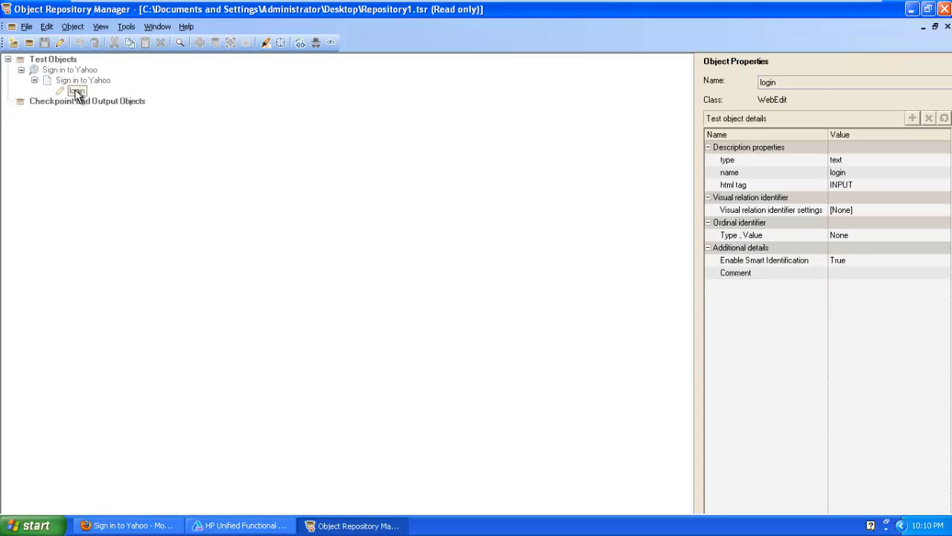
{"action": "left_click", "coordinate": [77, 81]}
{"action": "left_click", "coordinate": [79, 92]}
{"action": "left_click", "coordinate": [78, 82]}
{"action": "left_click", "coordinate": [78, 100]}
{"action": "left_click", "coordinate": [76, 91]}
{"action": "left_click", "coordinate": [80, 81]}
{"action": "left_click", "coordinate": [83, 91]}
{"action": "left_click", "coordinate": [79, 80]}
{"action": "left_click", "coordinate": [79, 91]}
{"action": "right_click", "coordinate": [77, 93]}
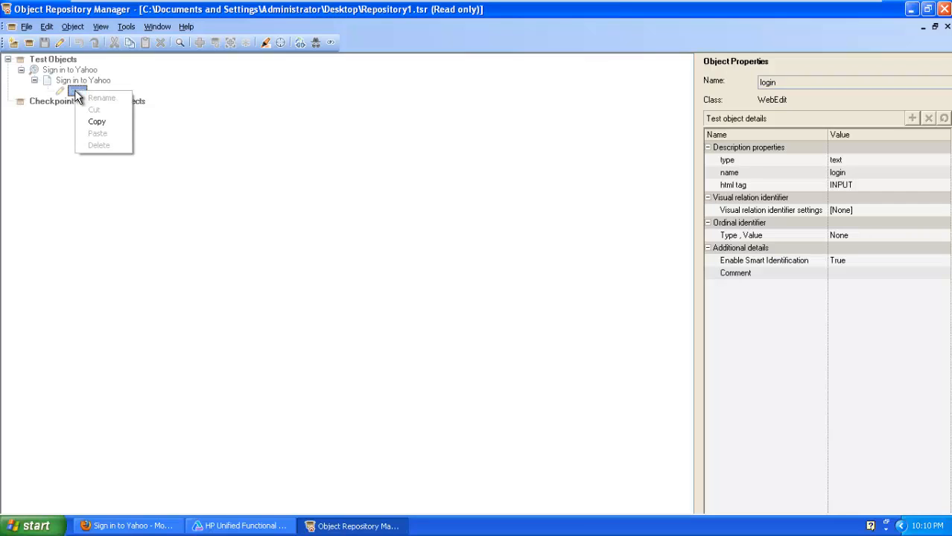
- Copy the login object and close the Object Repository Manager and Action2's repository window
{"action": "left_click", "coordinate": [97, 123]}
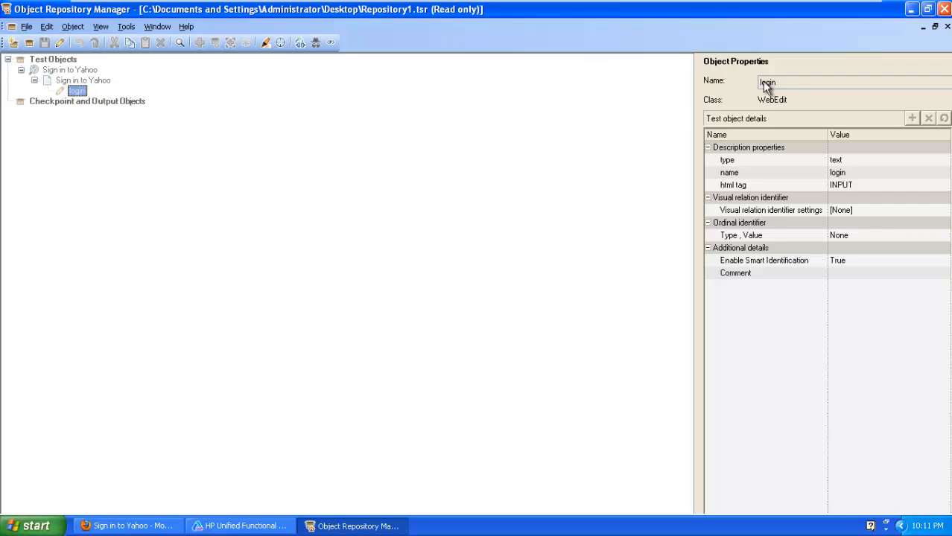
{"action": "left_click", "coordinate": [943, 9]}
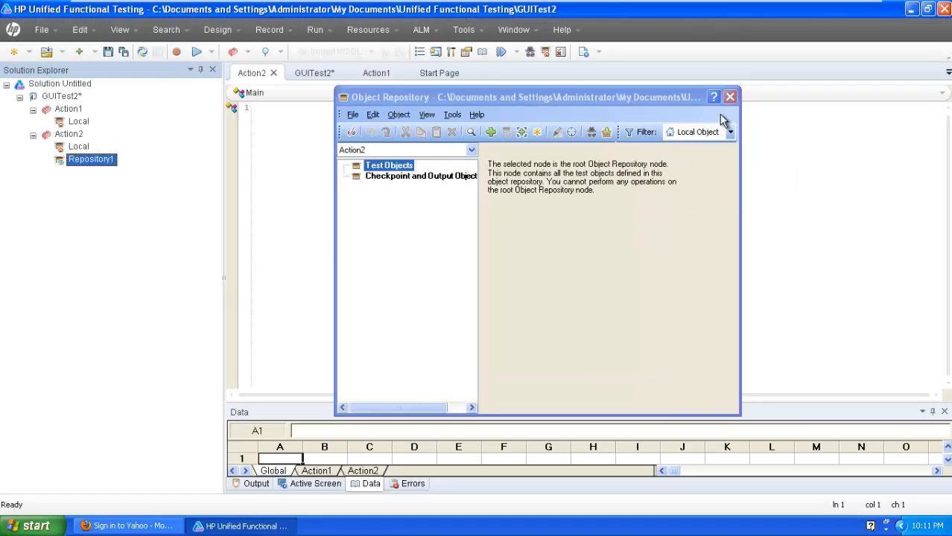
{"action": "left_click", "coordinate": [729, 97]}
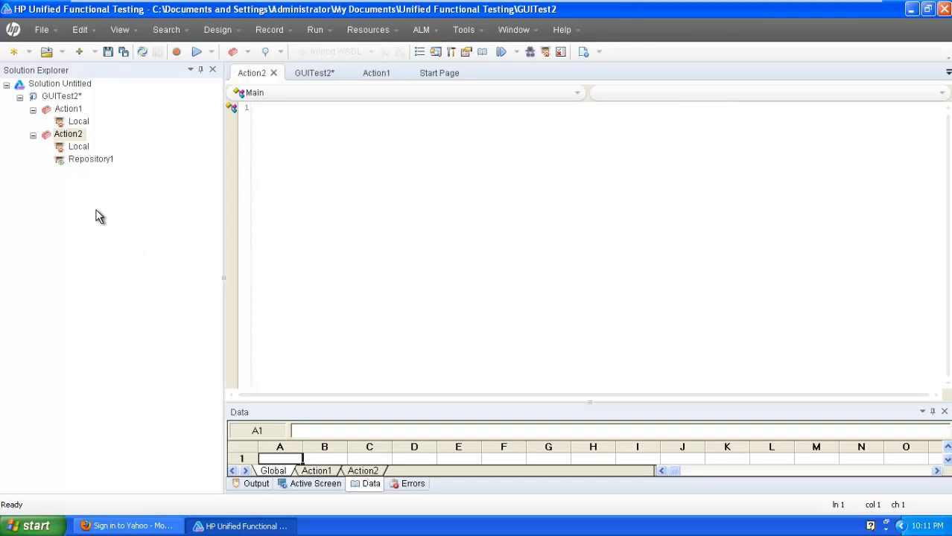
- Copy the shared login object into Action2's local objects via its object repository, then close it
{"action": "left_click", "coordinate": [125, 185]}
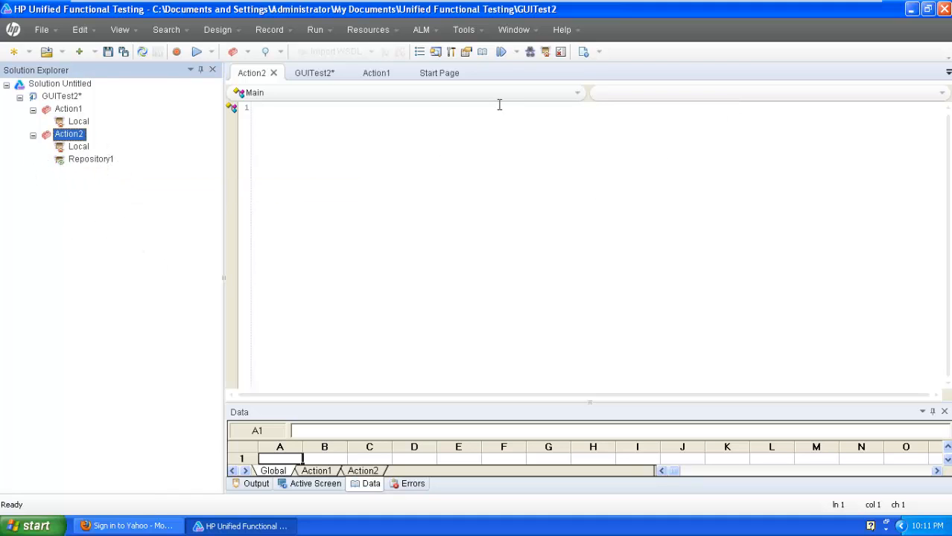
{"action": "left_click", "coordinate": [546, 52]}
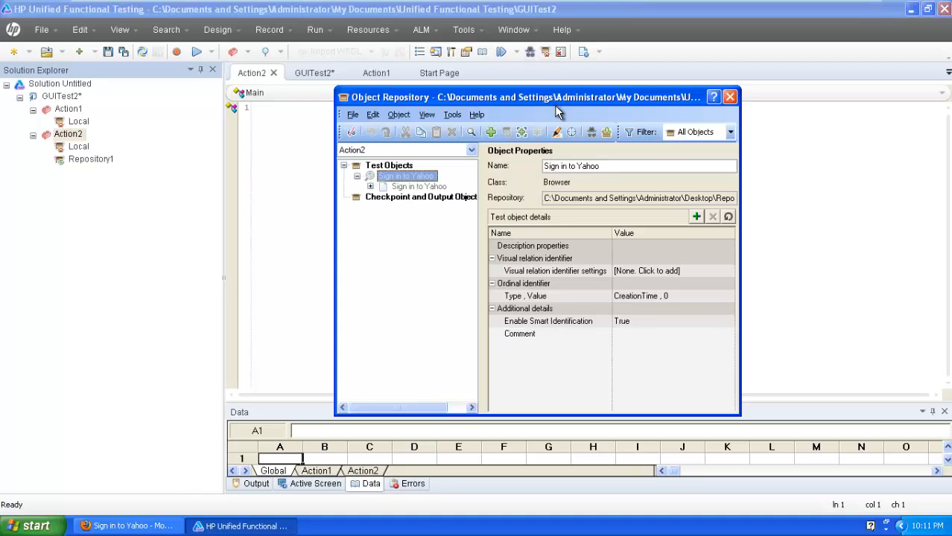
{"action": "left_click", "coordinate": [370, 186]}
{"action": "right_click", "coordinate": [411, 198]}
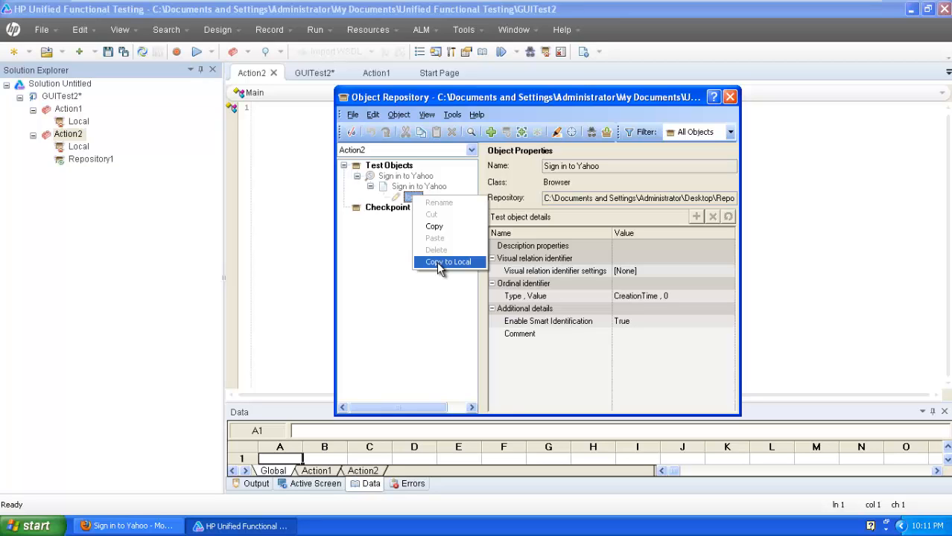
{"action": "left_click", "coordinate": [413, 328]}
{"action": "left_click", "coordinate": [729, 97]}
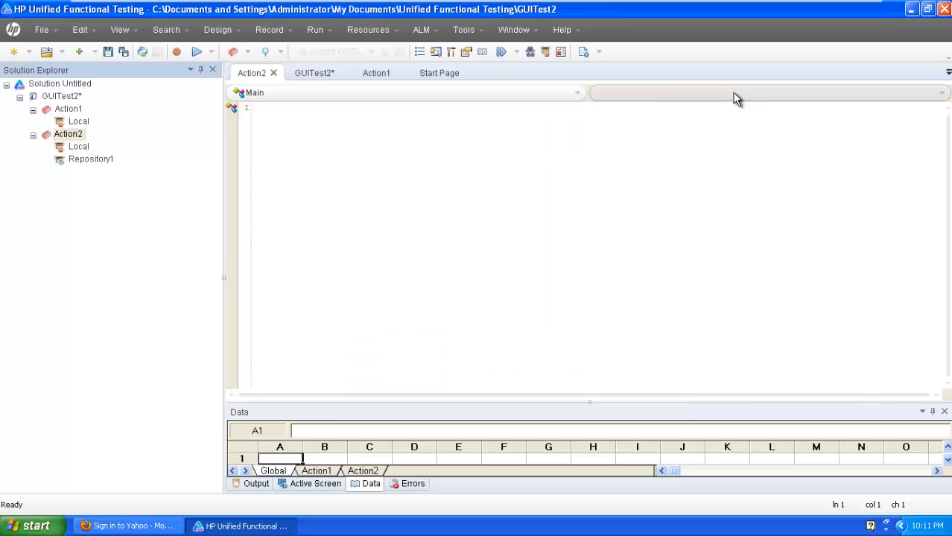
- Open Action1's local object repository to show the Sign In, login and passwd objects
{"action": "left_click", "coordinate": [79, 122]}
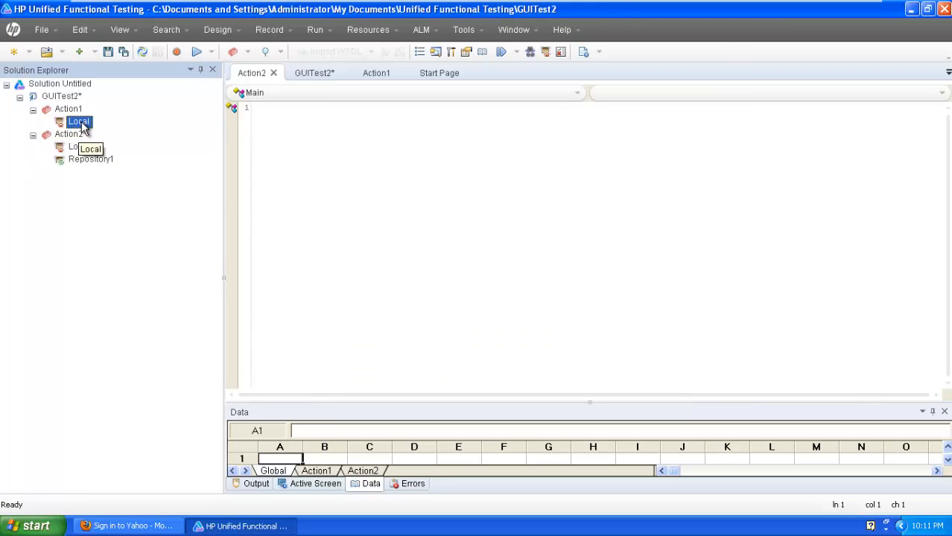
{"action": "double_click", "coordinate": [80, 122]}
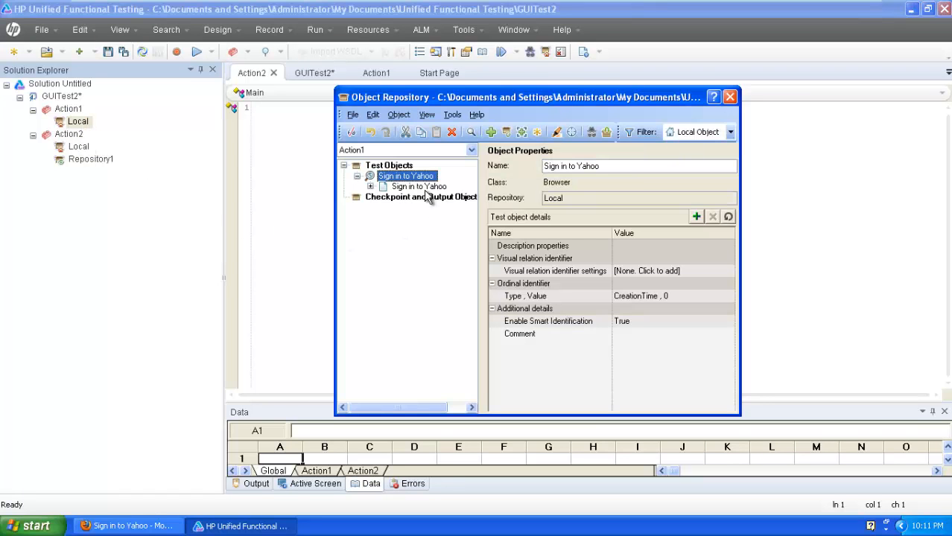
{"action": "left_click", "coordinate": [371, 186]}
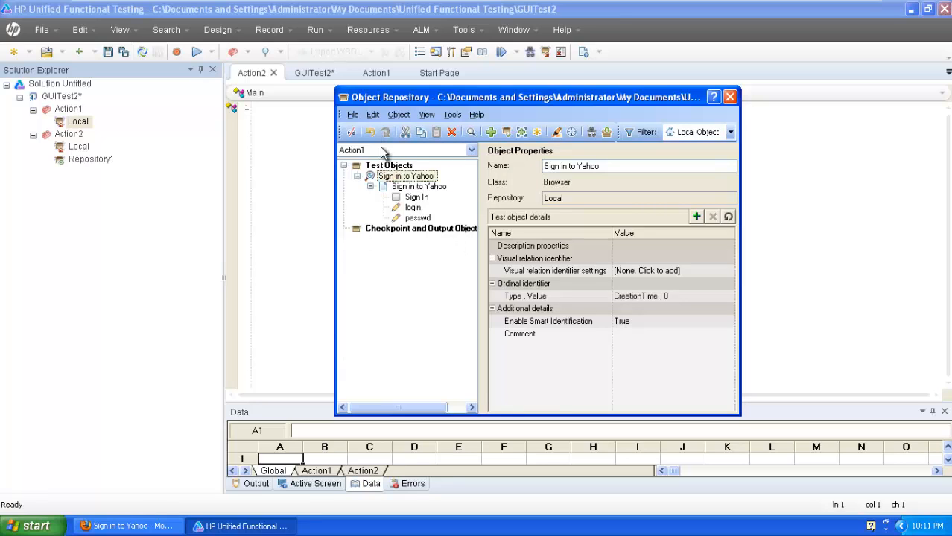
- Begin exporting the local objects as Repository2, then cancel the export without creating a file
{"action": "left_click", "coordinate": [353, 116]}
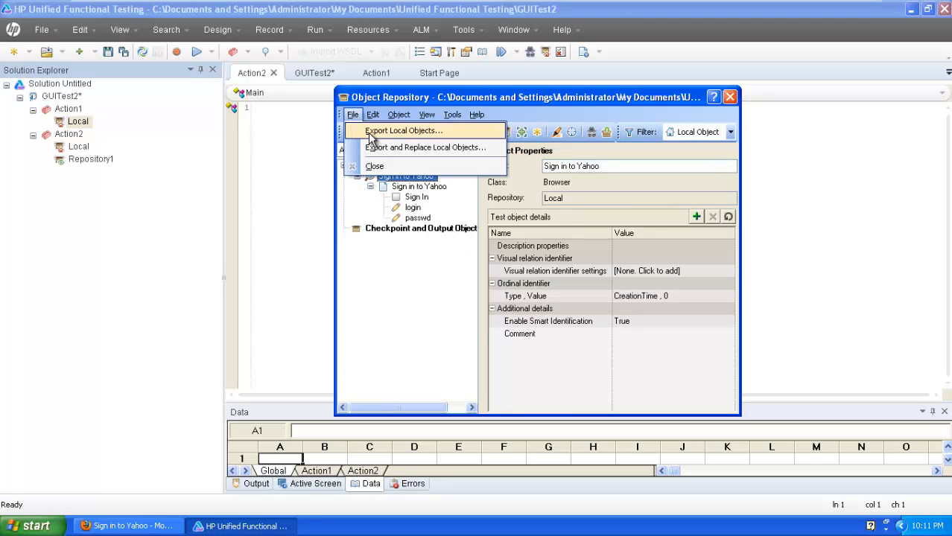
{"action": "left_click", "coordinate": [395, 131]}
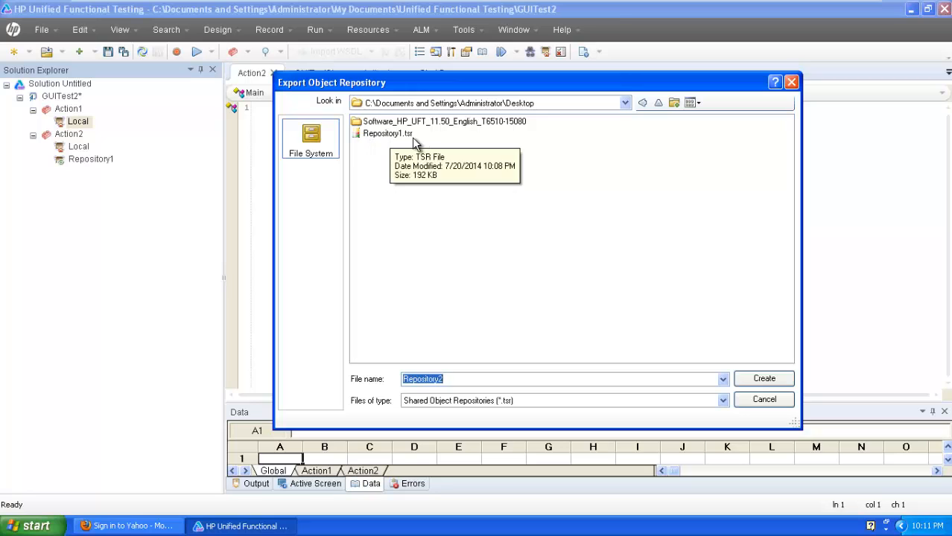
{"action": "left_click_drag", "start_coordinate": [463, 378], "coordinate": [383, 365]}
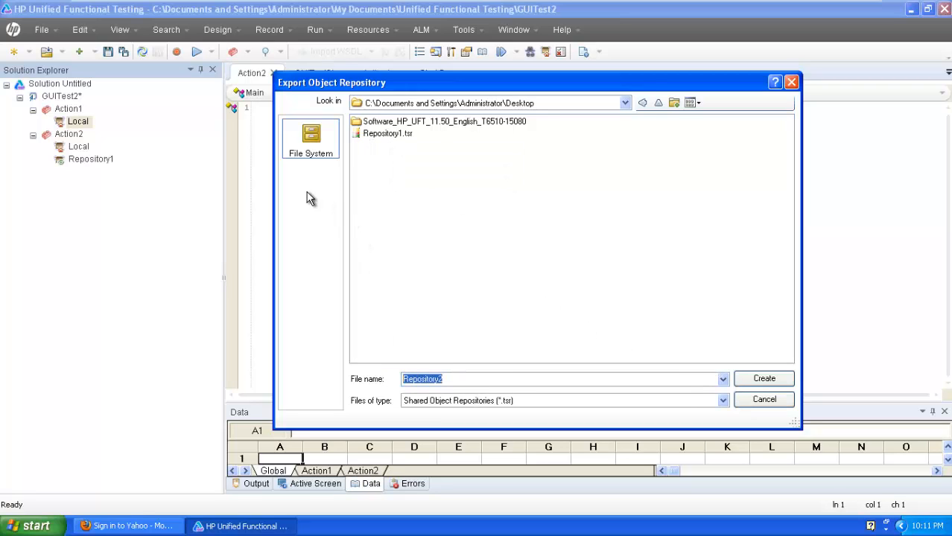
{"action": "left_click", "coordinate": [792, 83]}
- Close the object repository window and launch the Object Repository Manager from Resources
{"action": "left_click", "coordinate": [730, 97]}
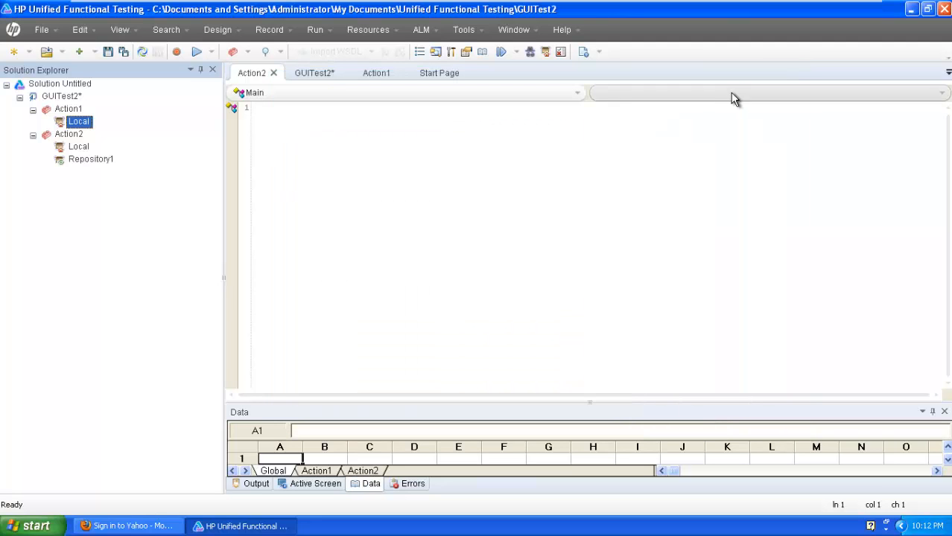
{"action": "left_click", "coordinate": [465, 32]}
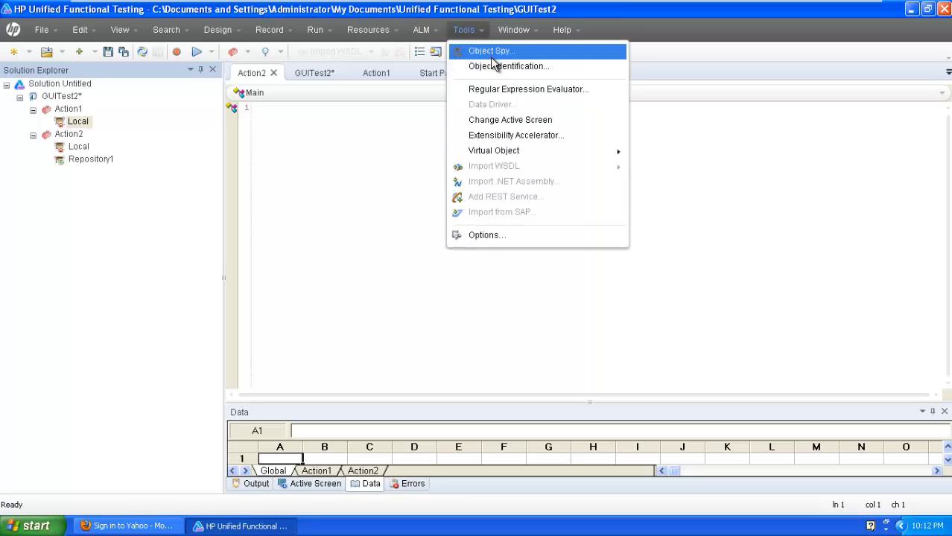
{"action": "mouse_move", "coordinate": [368, 30]}
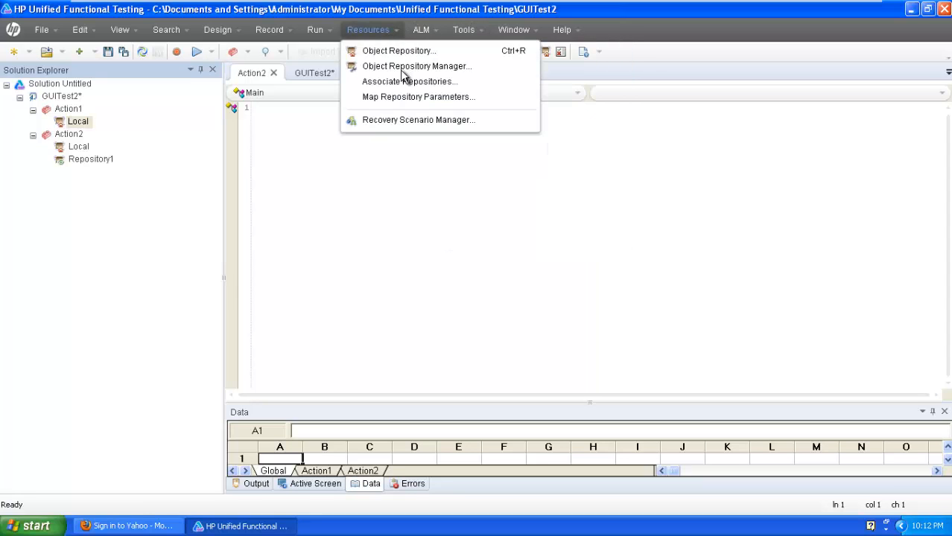
{"action": "left_click", "coordinate": [414, 67]}
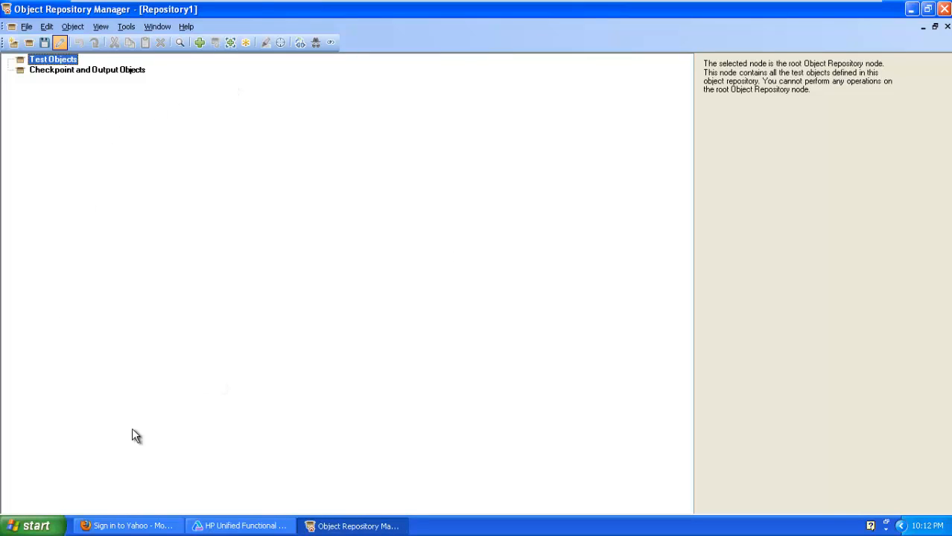
- Check the Yahoo sign-in form's ID and password fields in Firefox, then return to the manager
{"action": "left_click", "coordinate": [126, 526]}
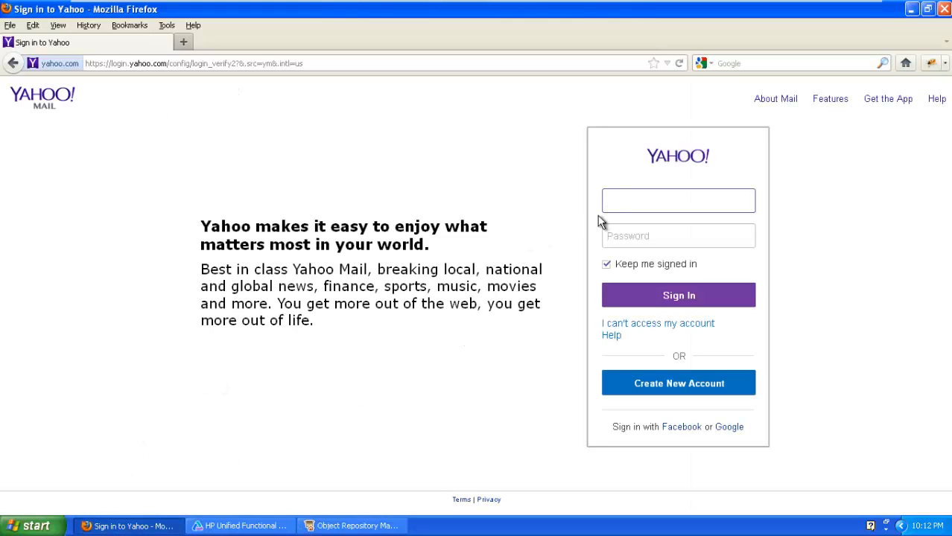
{"action": "left_click", "coordinate": [621, 237]}
{"action": "left_click", "coordinate": [626, 177]}
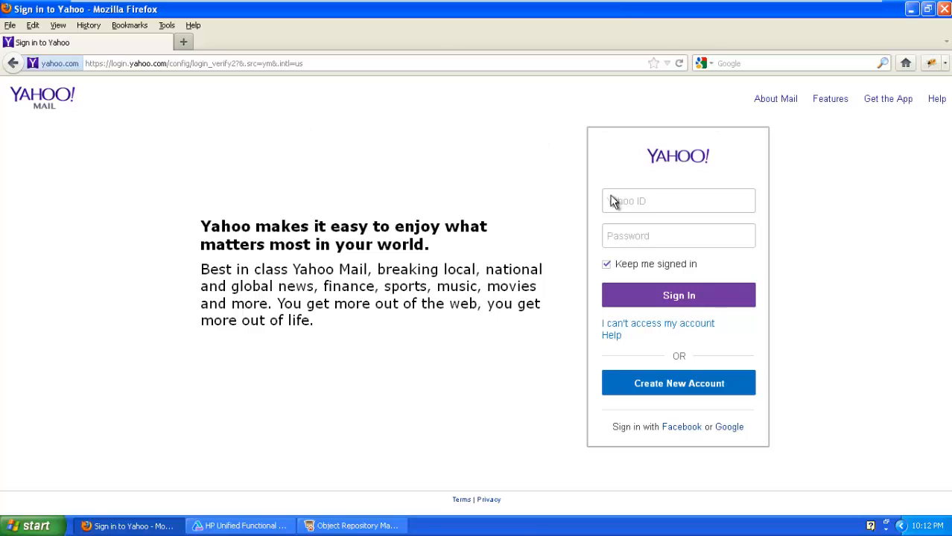
{"action": "left_click", "coordinate": [654, 203]}
{"action": "left_click", "coordinate": [658, 236]}
{"action": "left_click", "coordinate": [662, 206]}
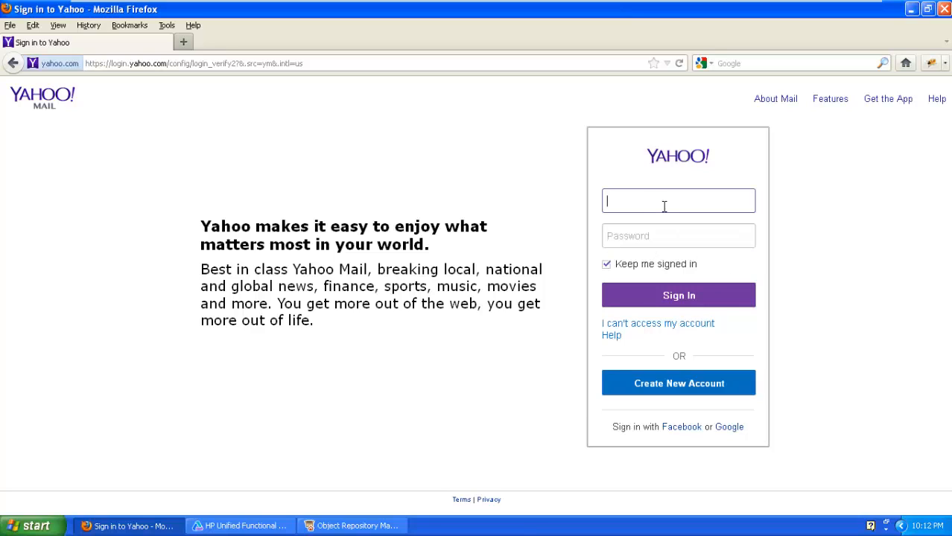
{"action": "left_click", "coordinate": [339, 521]}
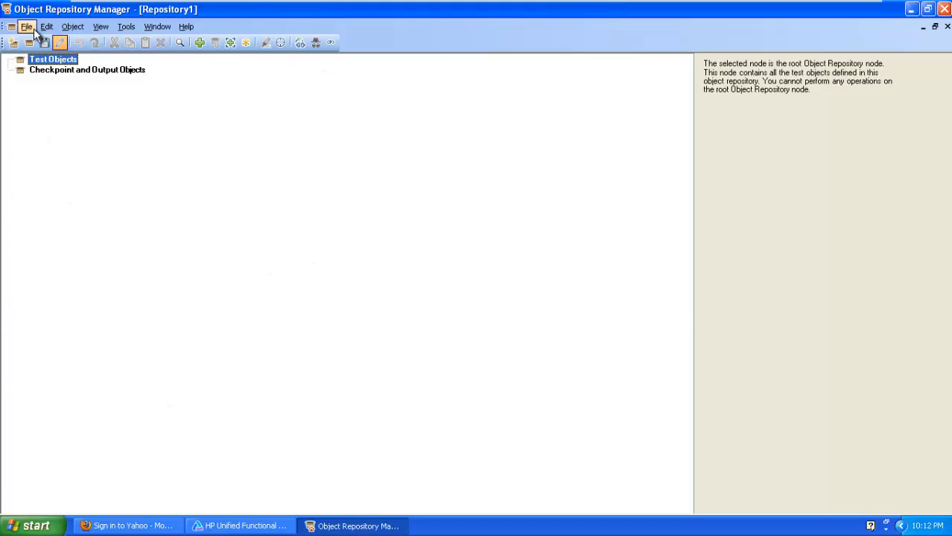
{"action": "left_click", "coordinate": [68, 27]}
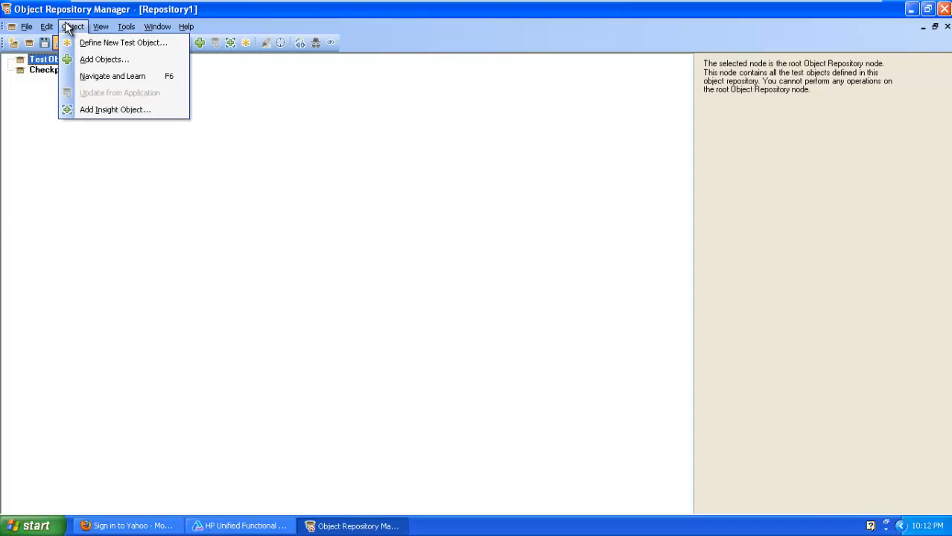
- Start Navigate and Learn with its filter limited to the Edit Box object type only
{"action": "left_click", "coordinate": [112, 79]}
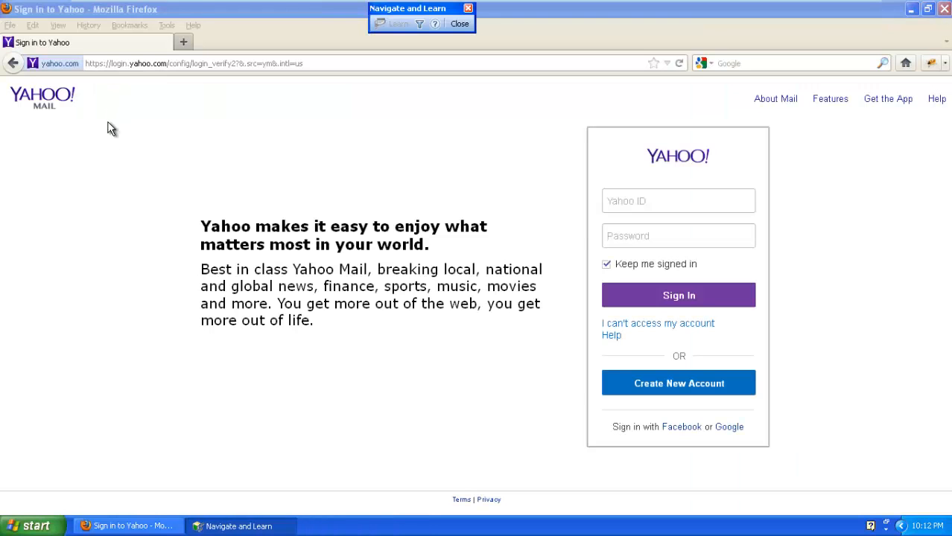
{"action": "left_click", "coordinate": [419, 25]}
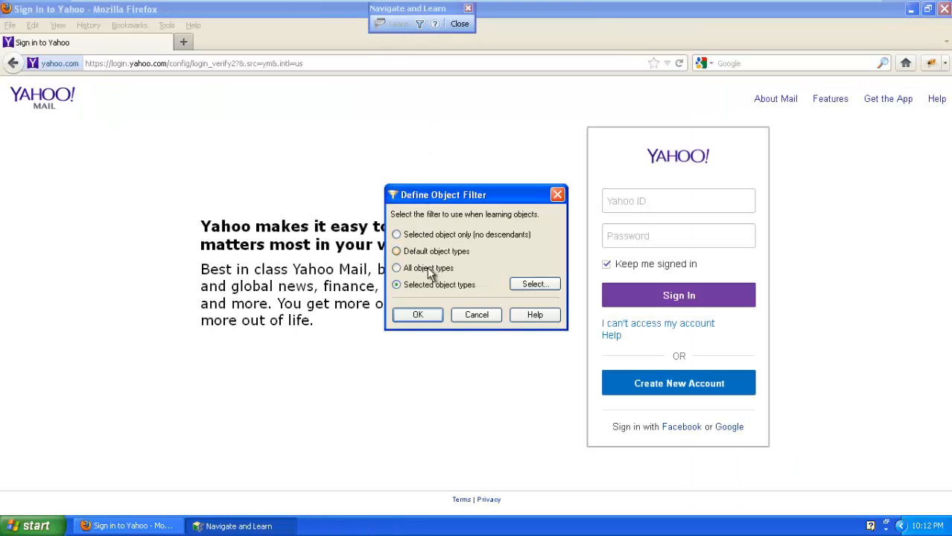
{"action": "left_click", "coordinate": [529, 286]}
{"action": "mouse_move", "coordinate": [548, 203]}
{"action": "left_mouse_down"}
{"action": "mouse_move", "coordinate": [548, 304]}
{"action": "mouse_move", "coordinate": [556, 195]}
{"action": "left_mouse_up"}
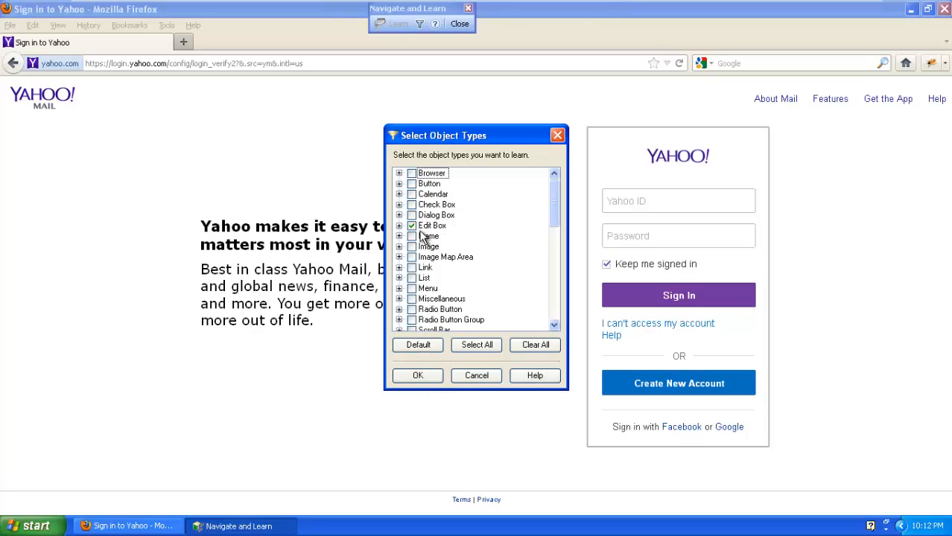
{"action": "left_click", "coordinate": [411, 226]}
{"action": "left_click", "coordinate": [415, 377]}
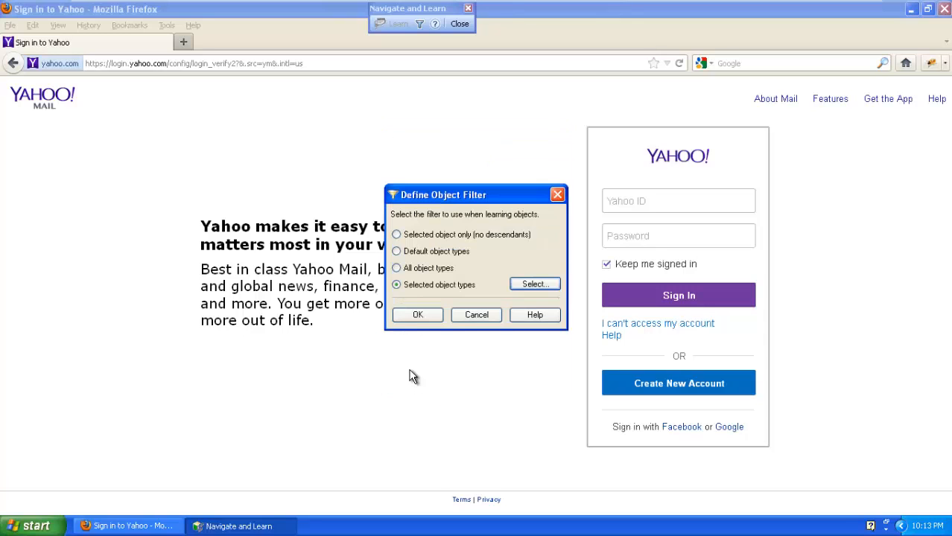
{"action": "left_click", "coordinate": [417, 314]}
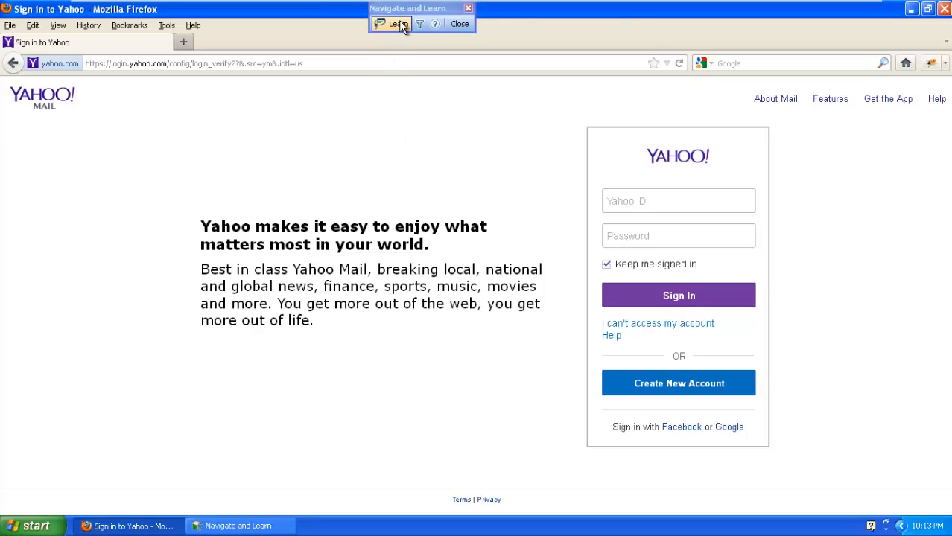
- Learn the Yahoo sign-in page's edit boxes into Repository1 and close Navigate and Learn
{"action": "left_click", "coordinate": [398, 25]}
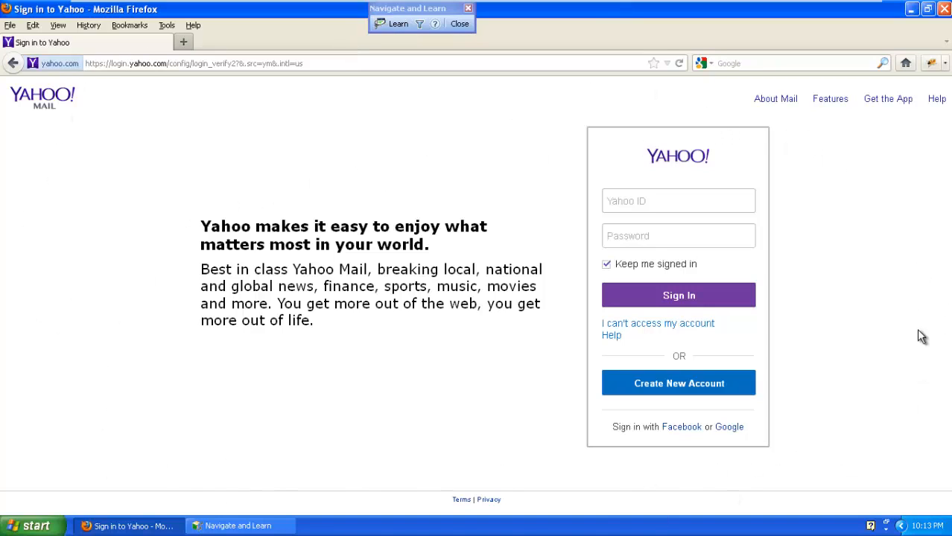
{"action": "left_click", "coordinate": [236, 526]}
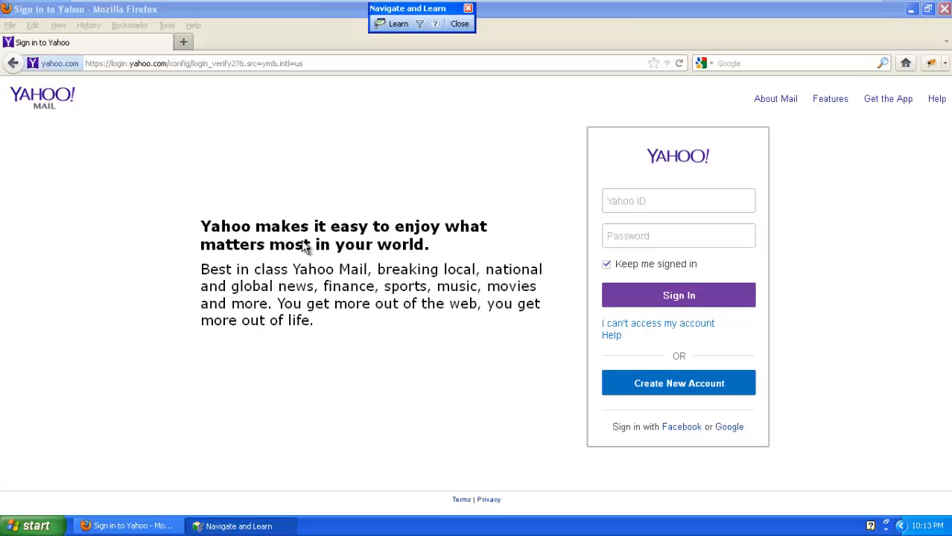
{"action": "left_click", "coordinate": [455, 24]}
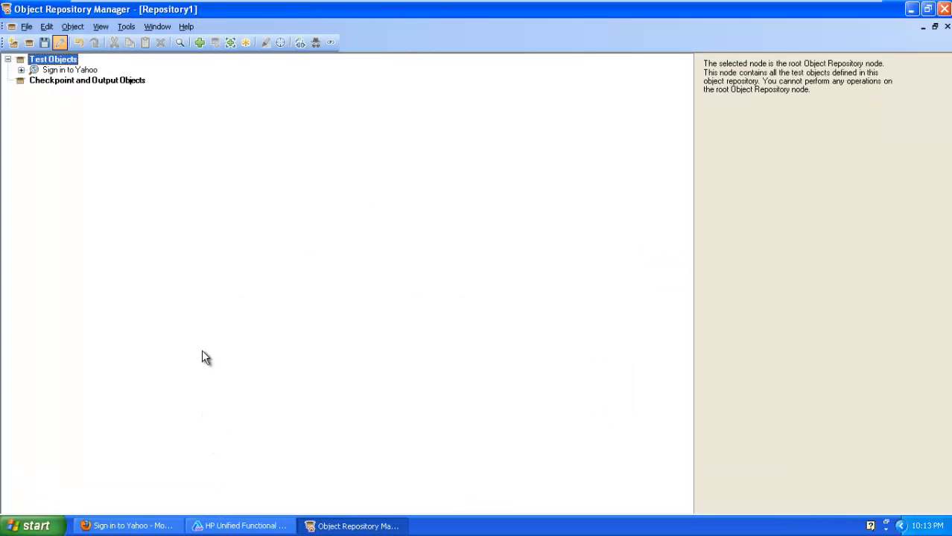
- Expand Sign in to Yahoo to reveal the learned login and passwd WebEdit fields
{"action": "left_click", "coordinate": [22, 70]}
{"action": "left_click", "coordinate": [35, 80]}
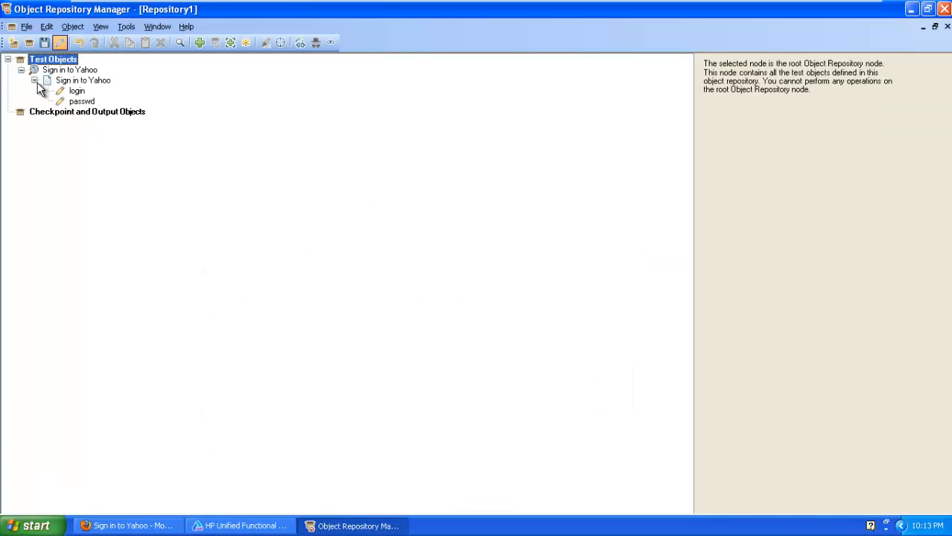
{"action": "left_click", "coordinate": [77, 94]}
{"action": "left_click", "coordinate": [78, 99]}
- Switch repeatedly between the login and passwd fields to compare their object properties
{"action": "left_click", "coordinate": [81, 94]}
{"action": "left_click", "coordinate": [80, 102]}
{"action": "left_click", "coordinate": [79, 91]}
{"action": "left_click", "coordinate": [80, 102]}
{"action": "left_click", "coordinate": [77, 91]}
{"action": "left_click", "coordinate": [81, 103]}
{"action": "left_click", "coordinate": [78, 92]}
{"action": "left_click", "coordinate": [82, 103]}
{"action": "left_click", "coordinate": [79, 91]}
{"action": "left_click", "coordinate": [84, 108]}
{"action": "left_click", "coordinate": [79, 92]}
{"action": "left_click", "coordinate": [84, 104]}
{"action": "left_click", "coordinate": [79, 91]}
{"action": "left_click", "coordinate": [84, 104]}
{"action": "left_click", "coordinate": [82, 102]}
{"action": "left_click", "coordinate": [78, 91]}
{"action": "left_click", "coordinate": [78, 92]}
{"action": "left_click", "coordinate": [83, 103]}
{"action": "left_click", "coordinate": [78, 92]}
{"action": "left_click", "coordinate": [83, 102]}
{"action": "left_click", "coordinate": [78, 92]}
{"action": "left_click", "coordinate": [82, 102]}
{"action": "left_click", "coordinate": [78, 91]}
{"action": "left_click", "coordinate": [83, 102]}
{"action": "left_click", "coordinate": [79, 92]}
{"action": "left_click", "coordinate": [83, 102]}
{"action": "left_click", "coordinate": [78, 92]}
{"action": "left_click", "coordinate": [83, 102]}
{"action": "left_click", "coordinate": [78, 91]}
{"action": "left_click", "coordinate": [83, 102]}
{"action": "left_click", "coordinate": [79, 91]}
{"action": "left_click", "coordinate": [83, 103]}
{"action": "left_click", "coordinate": [78, 91]}
{"action": "left_click", "coordinate": [82, 102]}
{"action": "left_click", "coordinate": [78, 91]}
{"action": "left_click", "coordinate": [82, 103]}
{"action": "left_click", "coordinate": [82, 81]}
{"action": "left_click", "coordinate": [82, 102]}
{"action": "left_click", "coordinate": [79, 92]}
{"action": "left_click", "coordinate": [80, 102]}
{"action": "left_click", "coordinate": [78, 92]}
{"action": "left_click", "coordinate": [78, 102]}
{"action": "left_click", "coordinate": [78, 92]}
{"action": "left_click", "coordinate": [79, 101]}
{"action": "left_click", "coordinate": [78, 92]}
{"action": "left_click", "coordinate": [79, 102]}
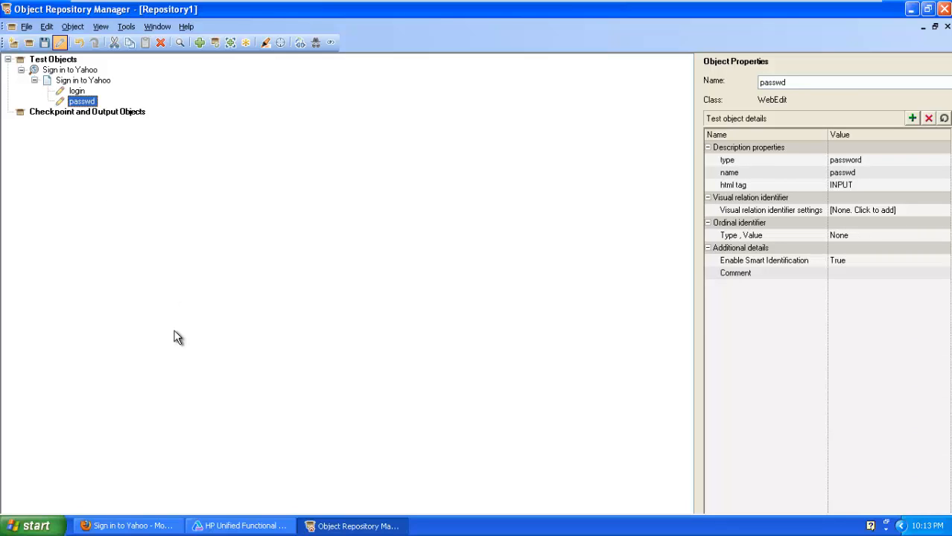
- Exit the virtual machine's full-screen view to reach the lecture slides
{"action": "left_click", "coordinate": [125, 525]}
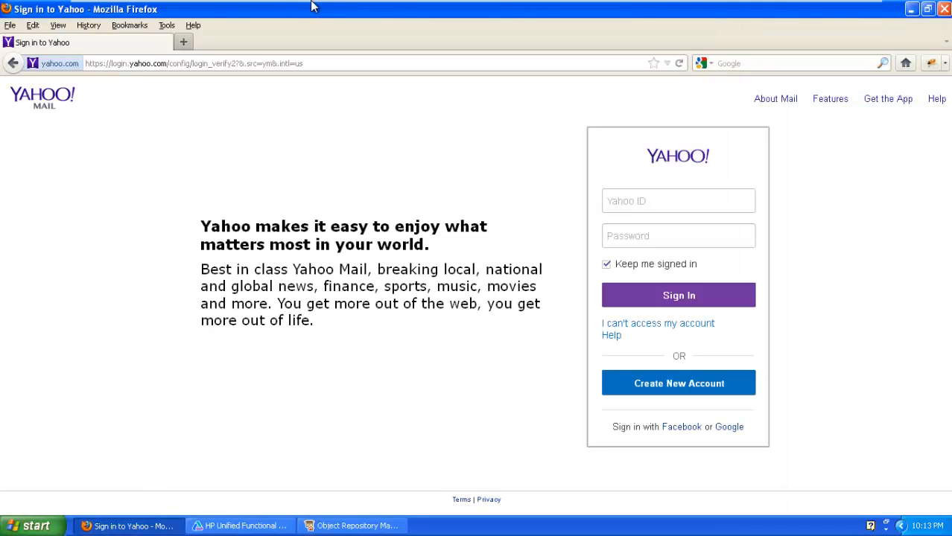
{"action": "mouse_move", "coordinate": [312, 4]}
{"action": "left_click", "coordinate": [827, 10]}
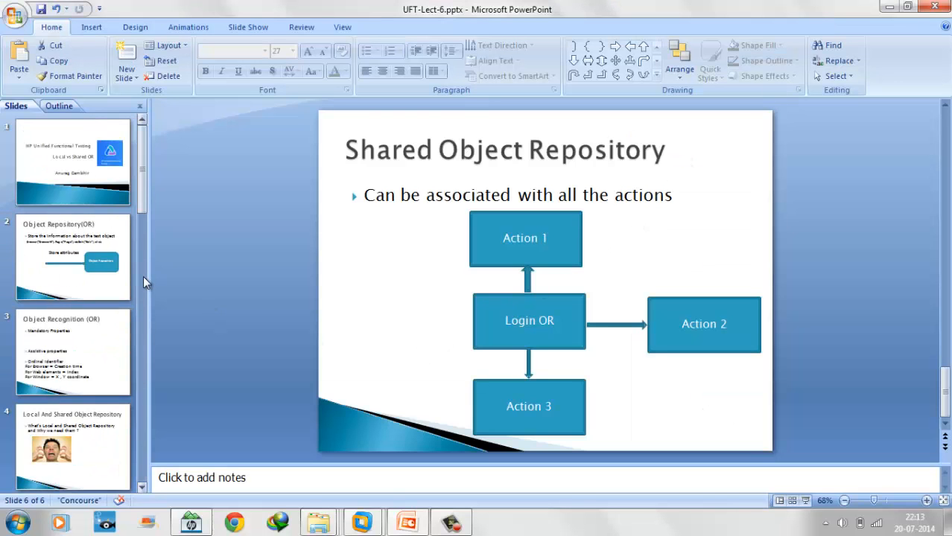
- Move from slide 2 to slide 3, Object Recognition (OR), and highlight the Mandatory Properties text
{"action": "left_click", "coordinate": [41, 216]}
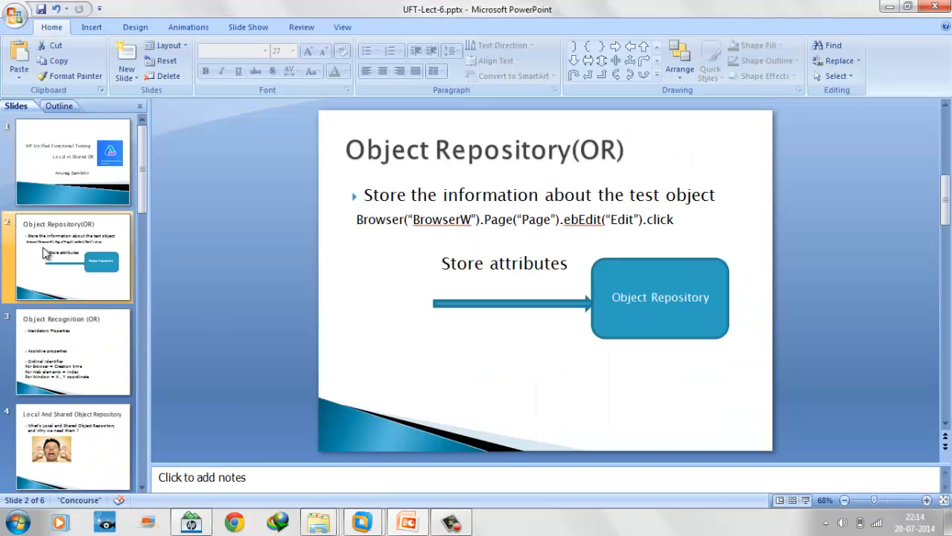
{"action": "left_click", "coordinate": [48, 373]}
{"action": "left_click_drag", "start_coordinate": [365, 192], "coordinate": [545, 181]}
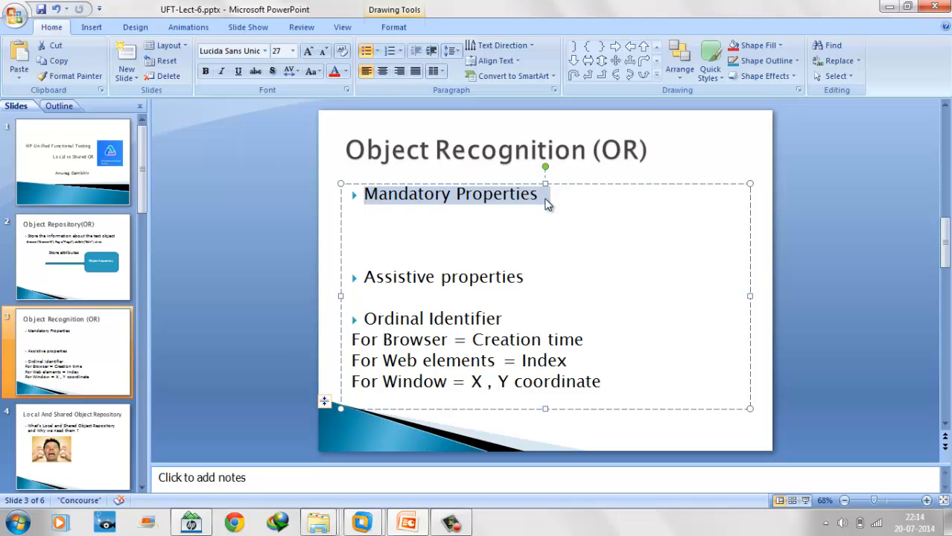
{"action": "left_click", "coordinate": [546, 203]}
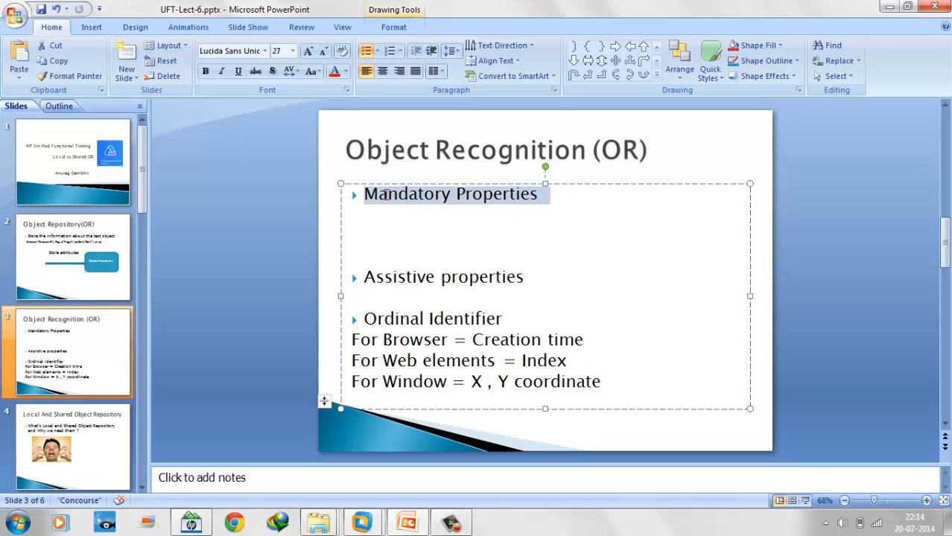